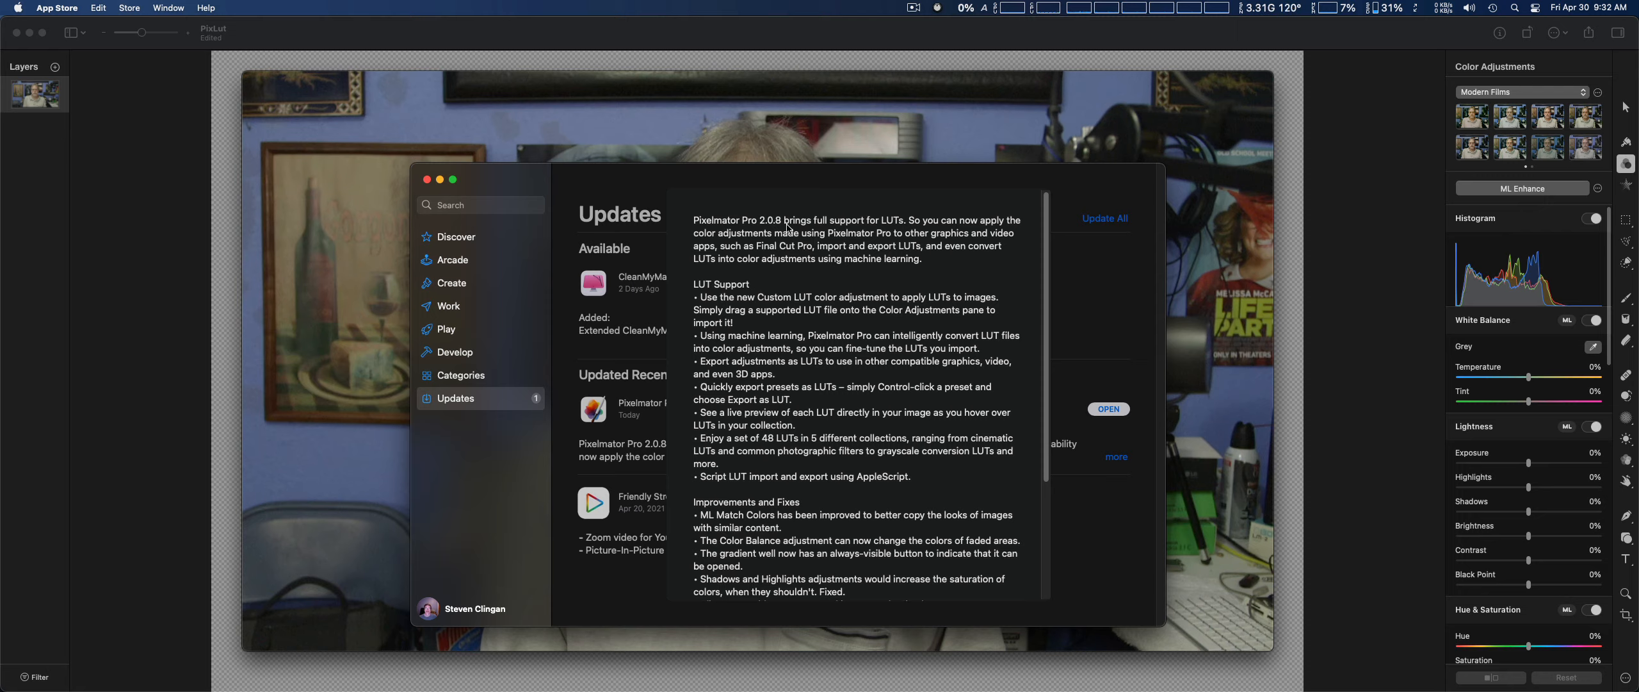
- Close the Pixelmator Pro 2.0.8 release notes and quit the App Store to return to the photo in Pixelmator Pro
left_click(797, 183)
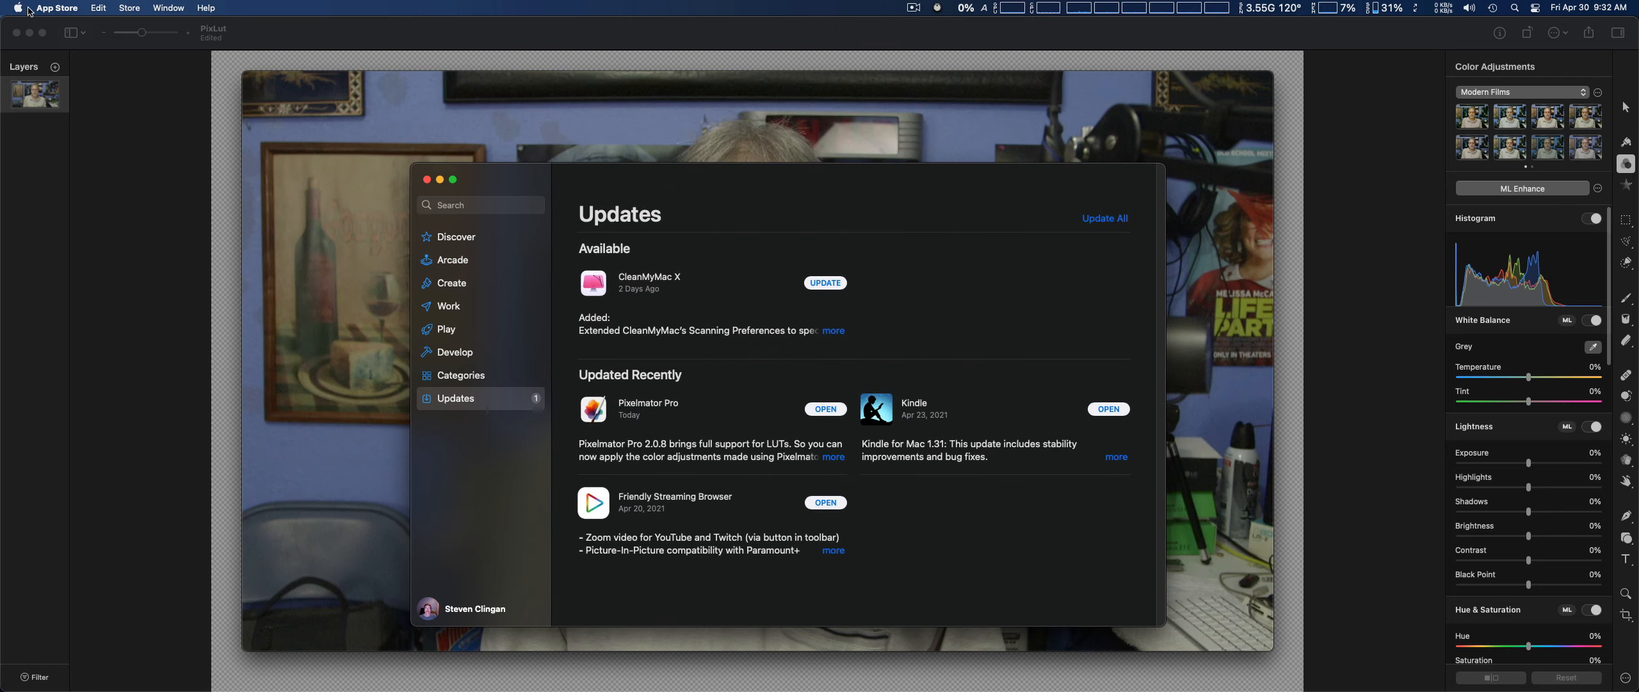
left_click(55, 7)
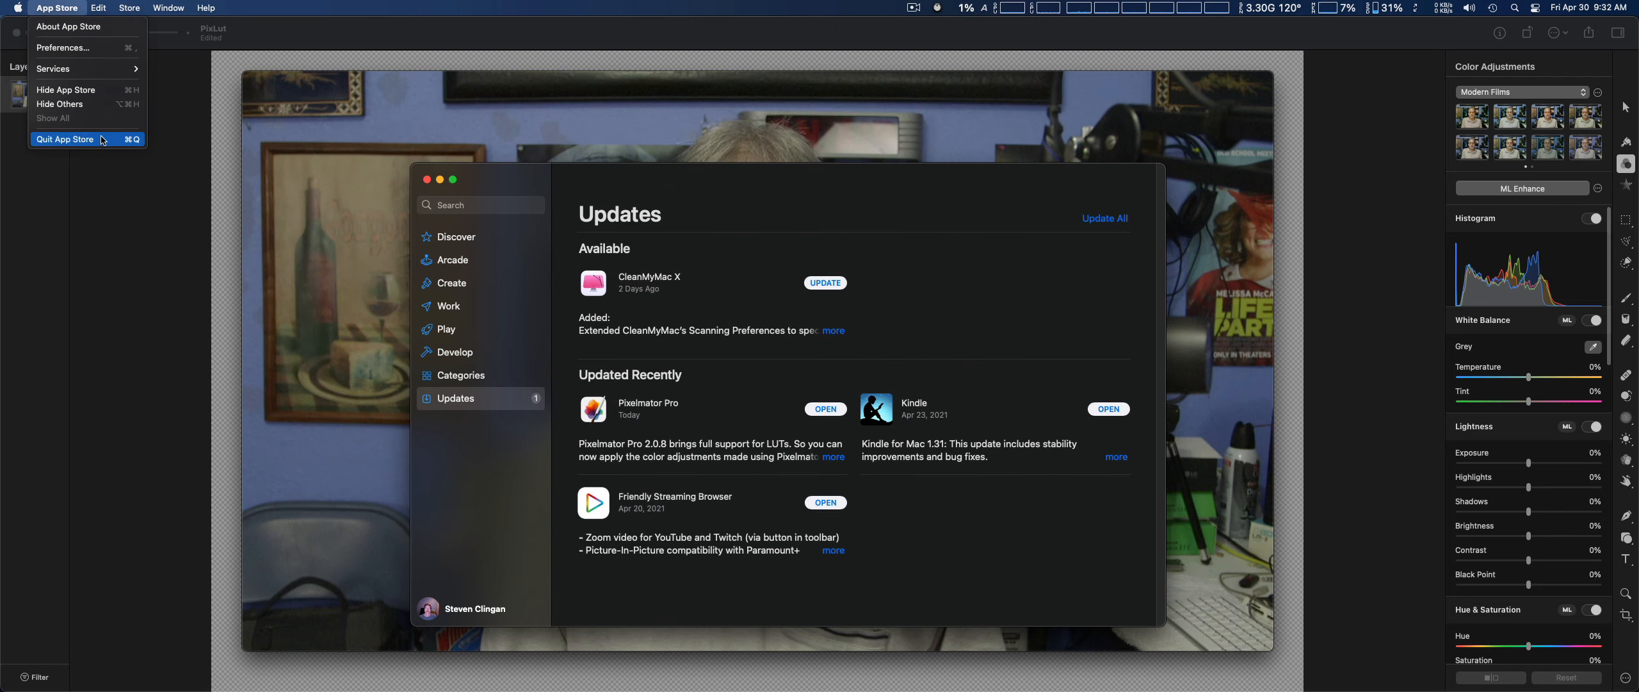
left_click(102, 140)
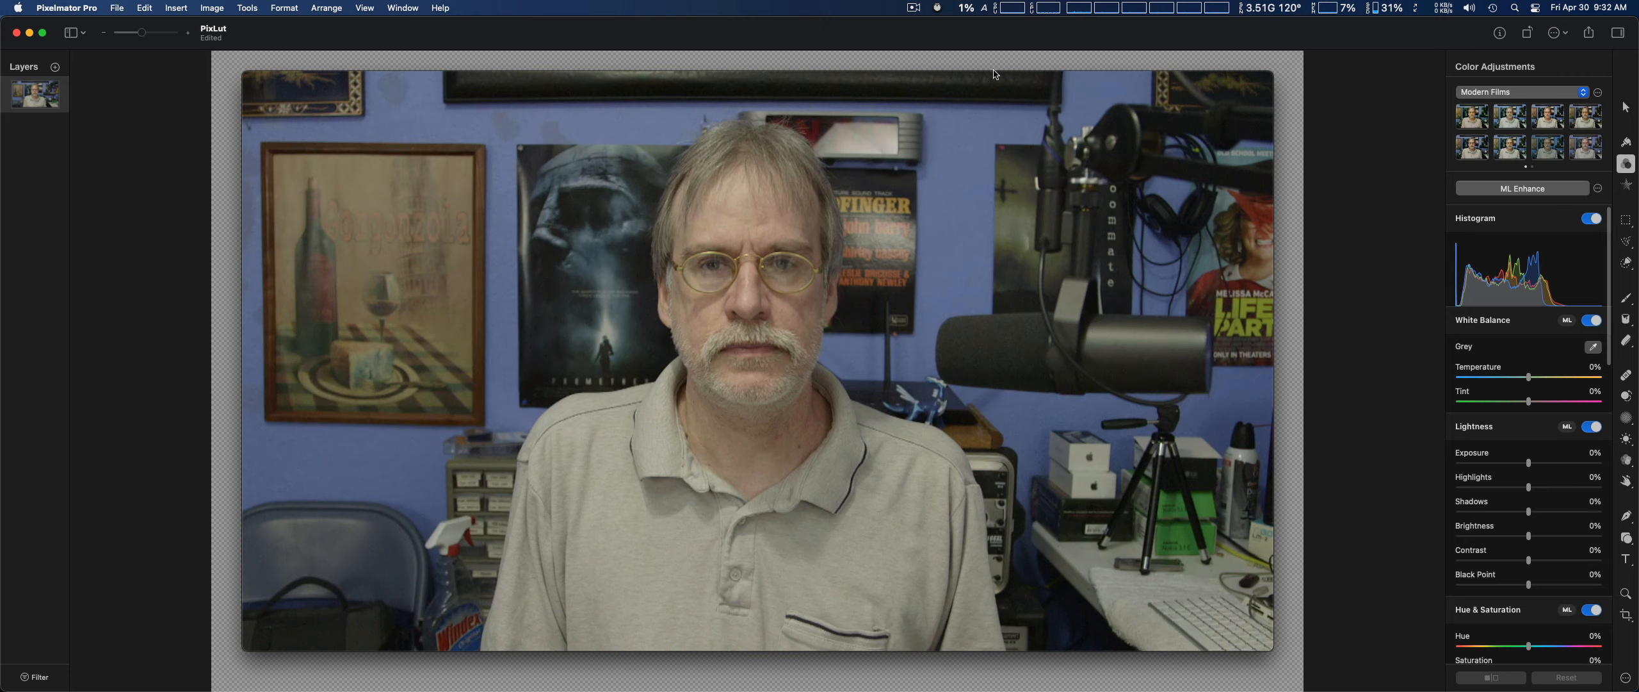
- Enable the Custom LUT color adjustment for the photo layer
left_click(1626, 109)
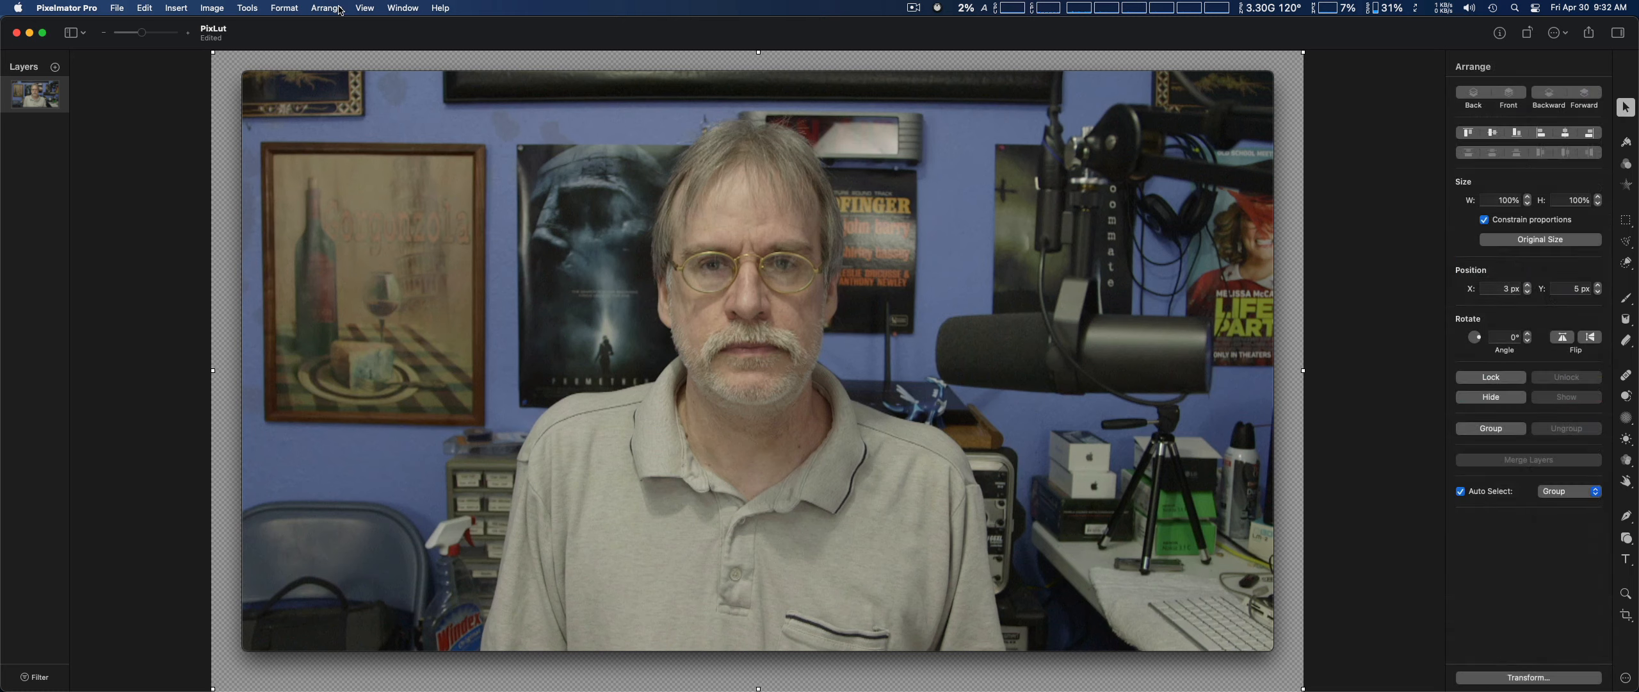
left_click(284, 8)
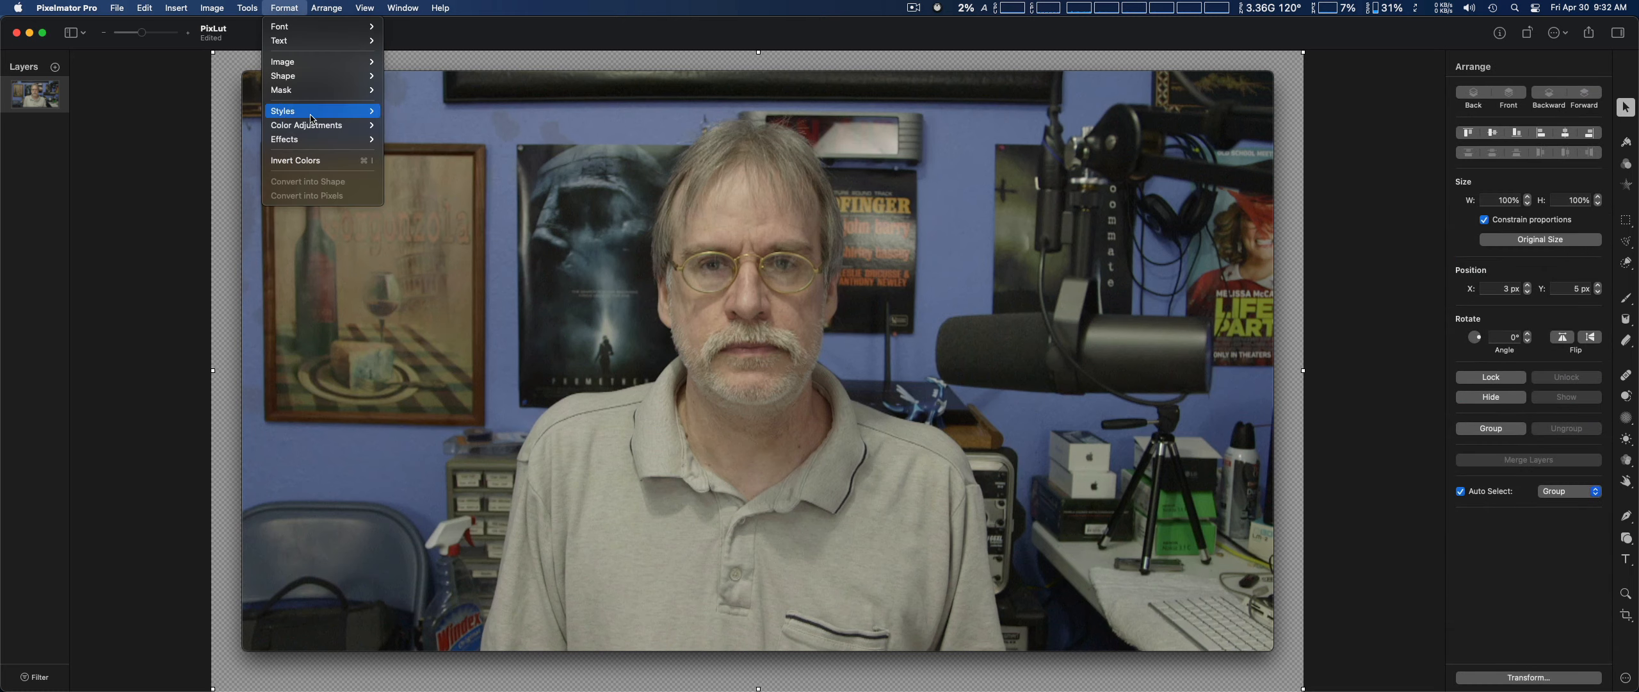
mouse_move(314, 125)
mouse_move(441, 390)
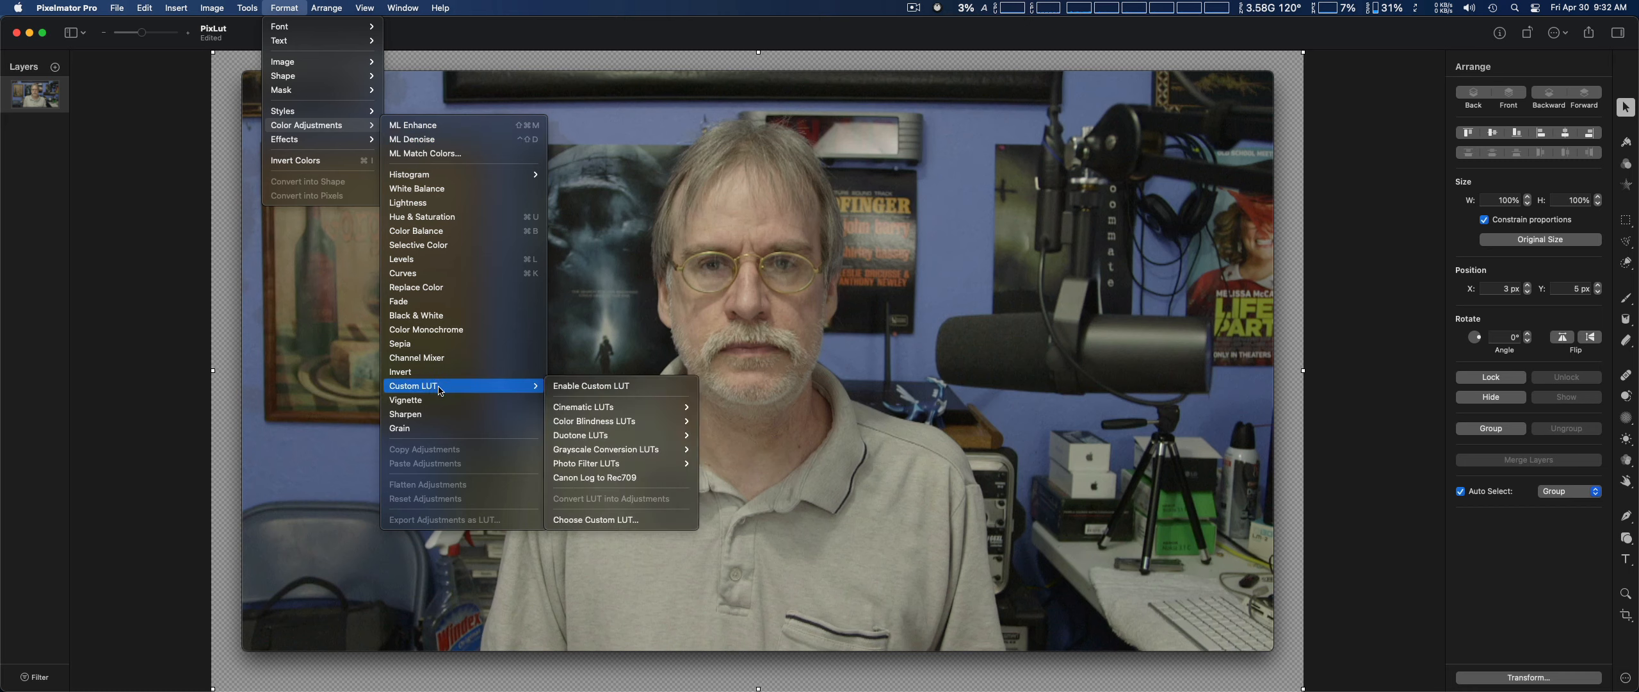
left_click(658, 391)
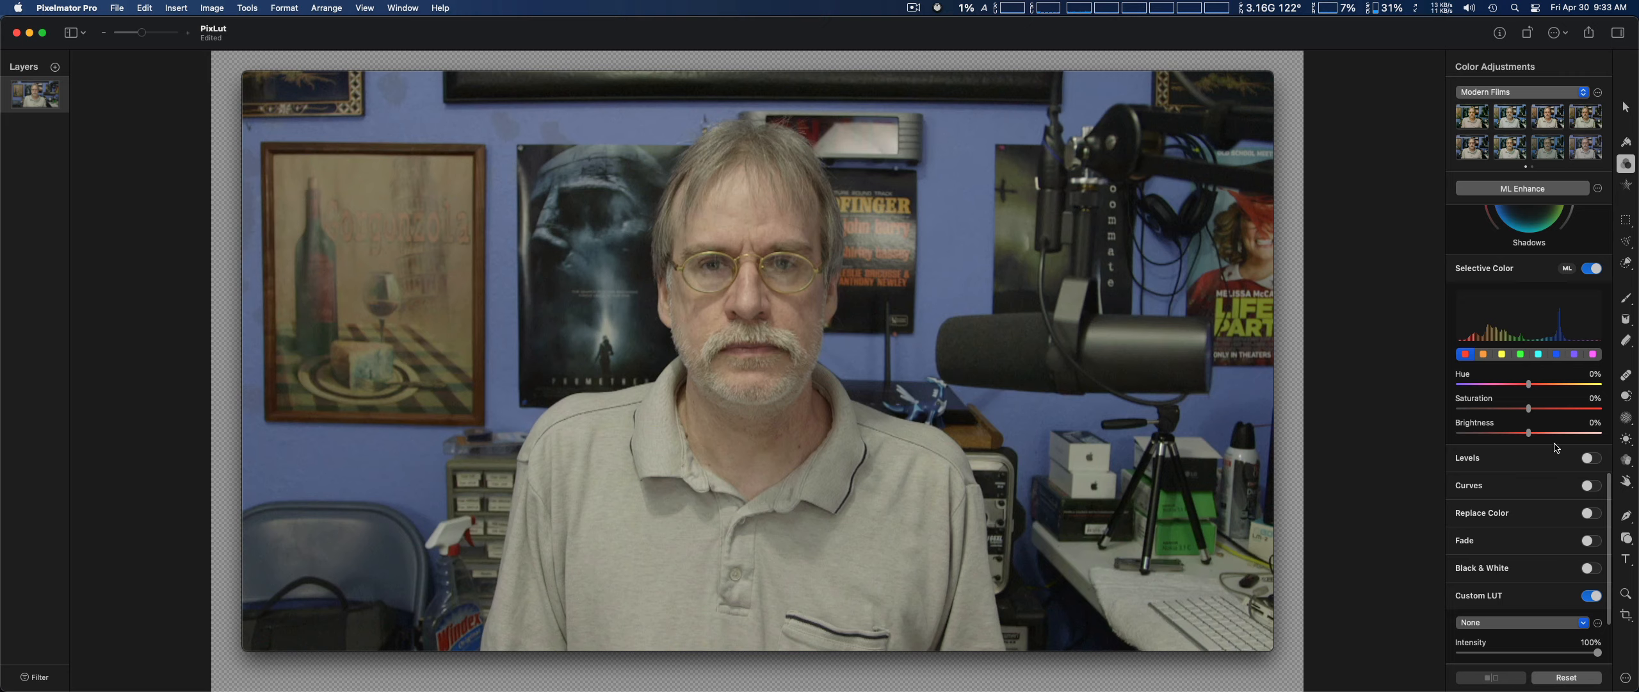
- Turn the Custom LUT adjustment off and on again, and apply the Canon Log to Rec709 LUT
scroll(1557, 447, "down", 4)
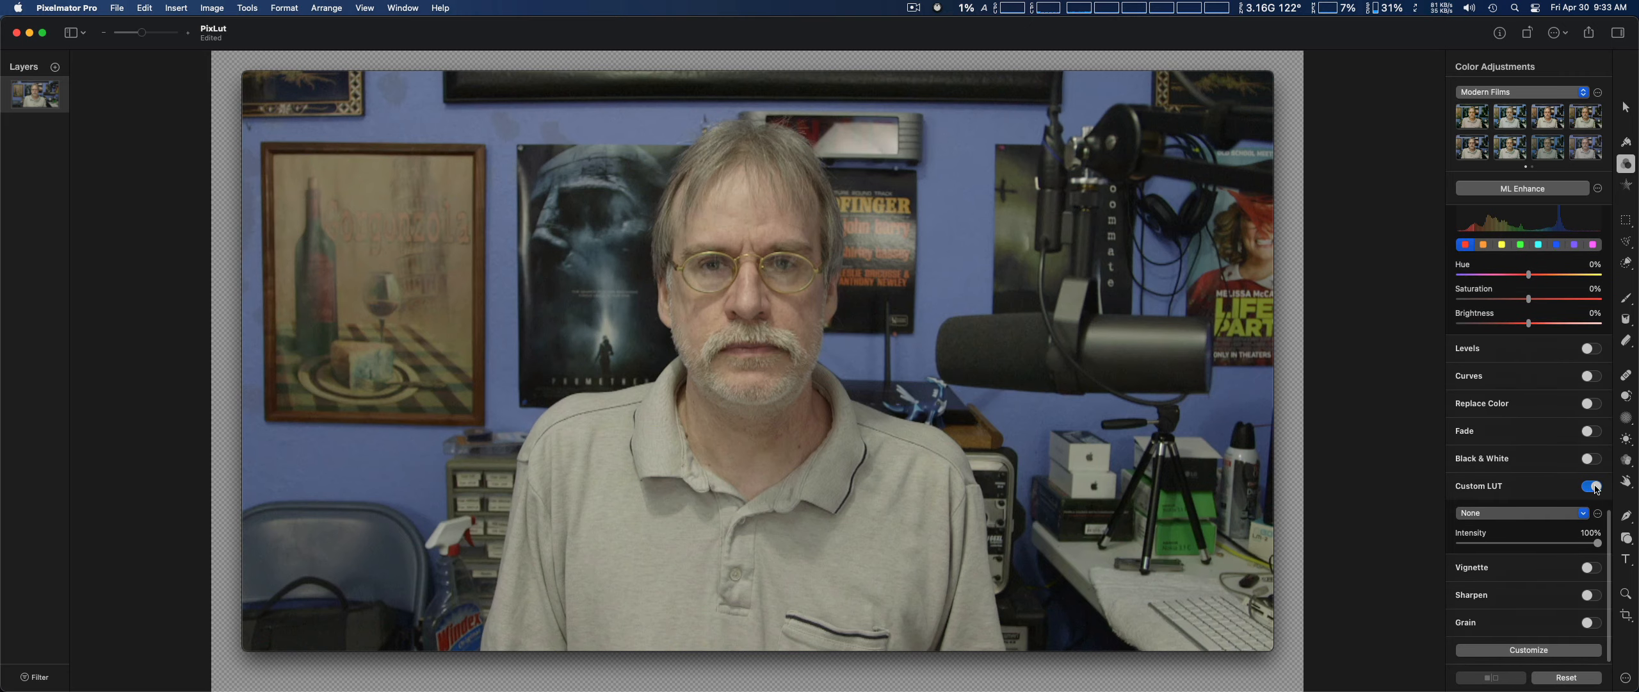
left_click(1594, 486)
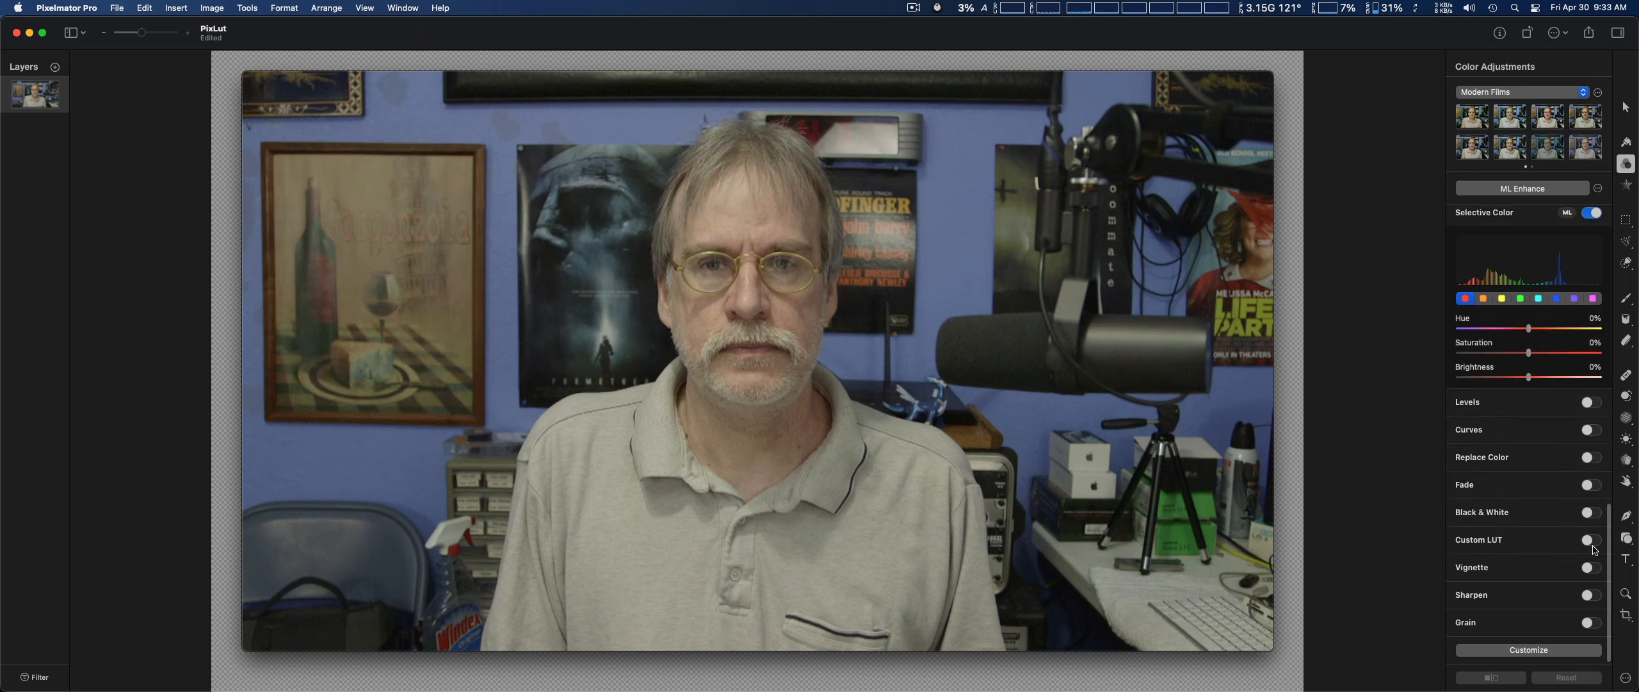
left_click(1592, 541)
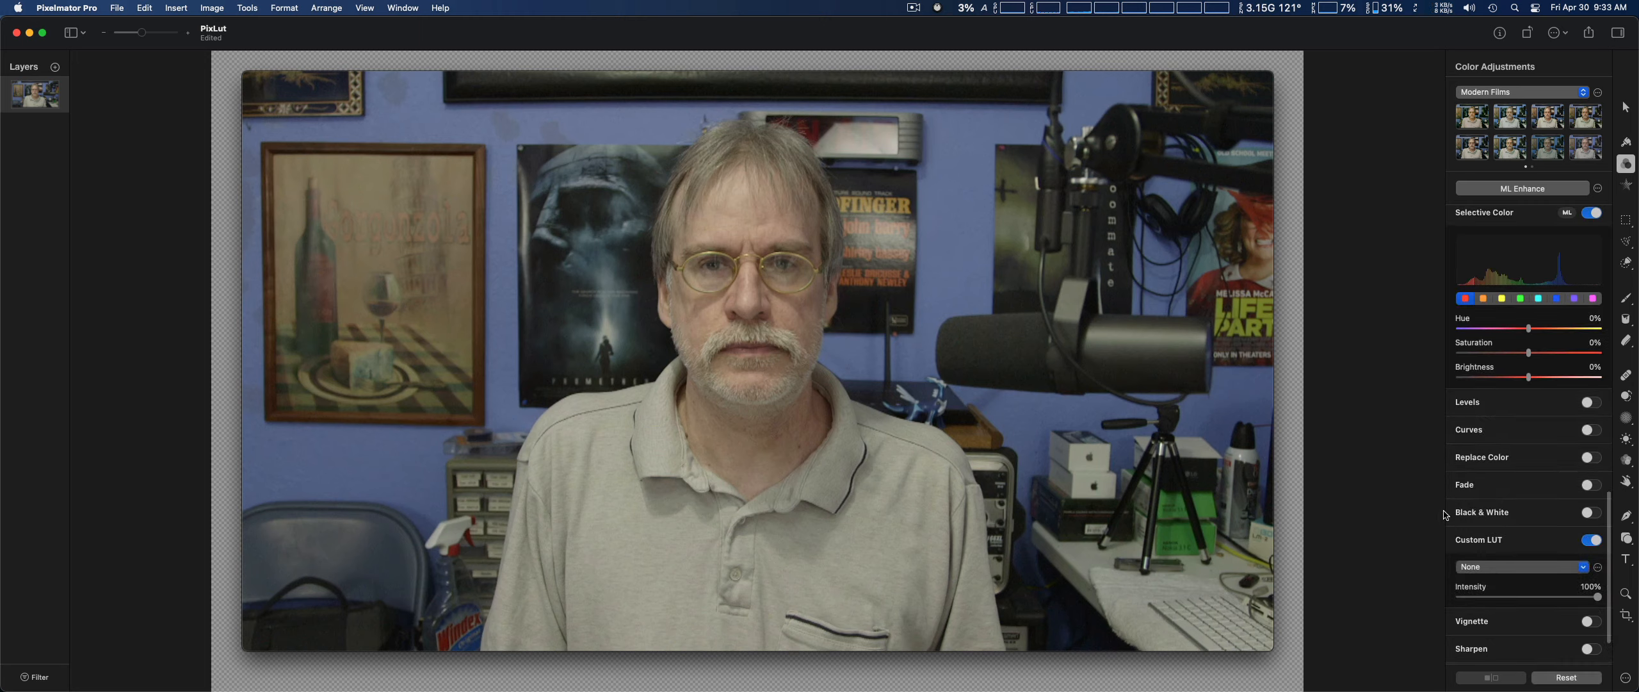
scroll(1501, 526, "down", 2)
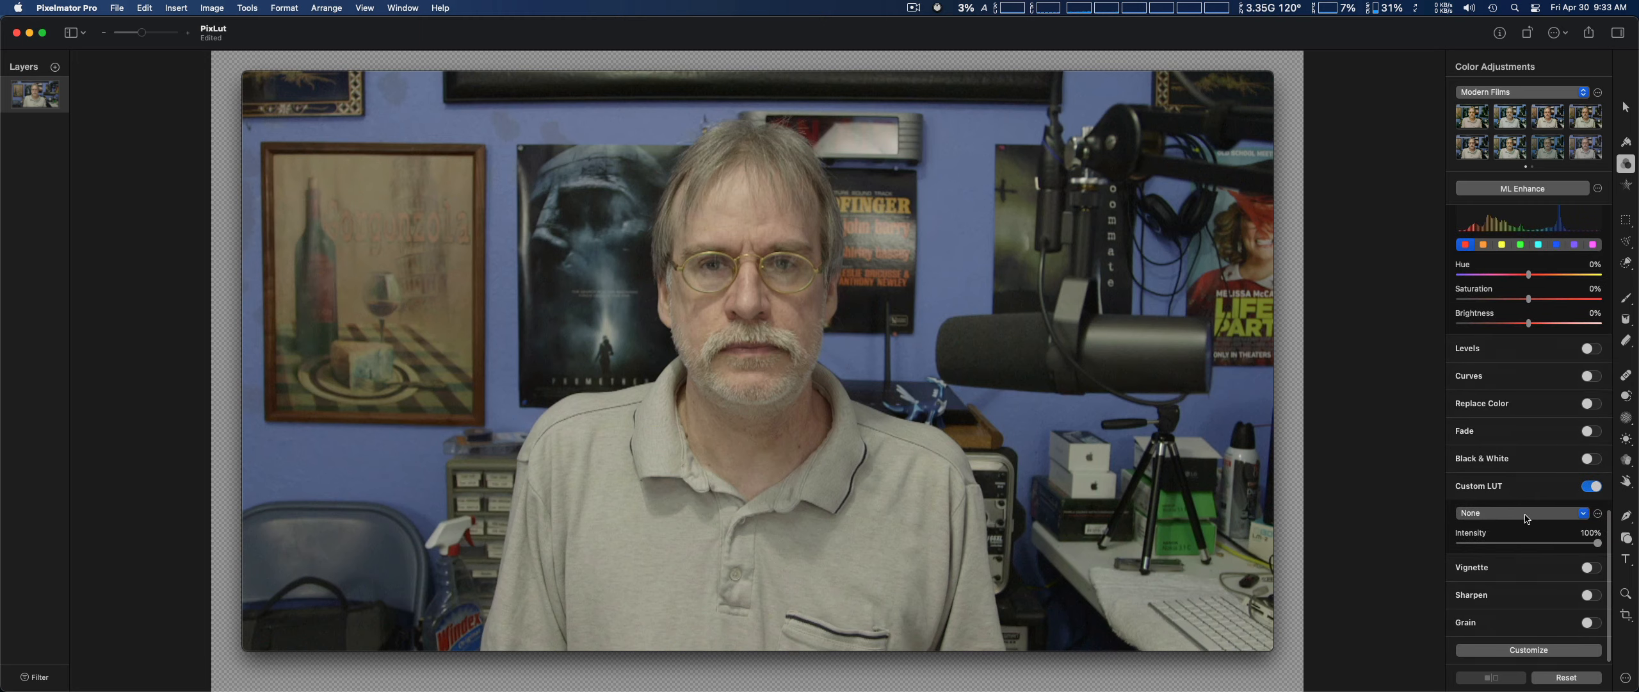
left_click(1585, 514)
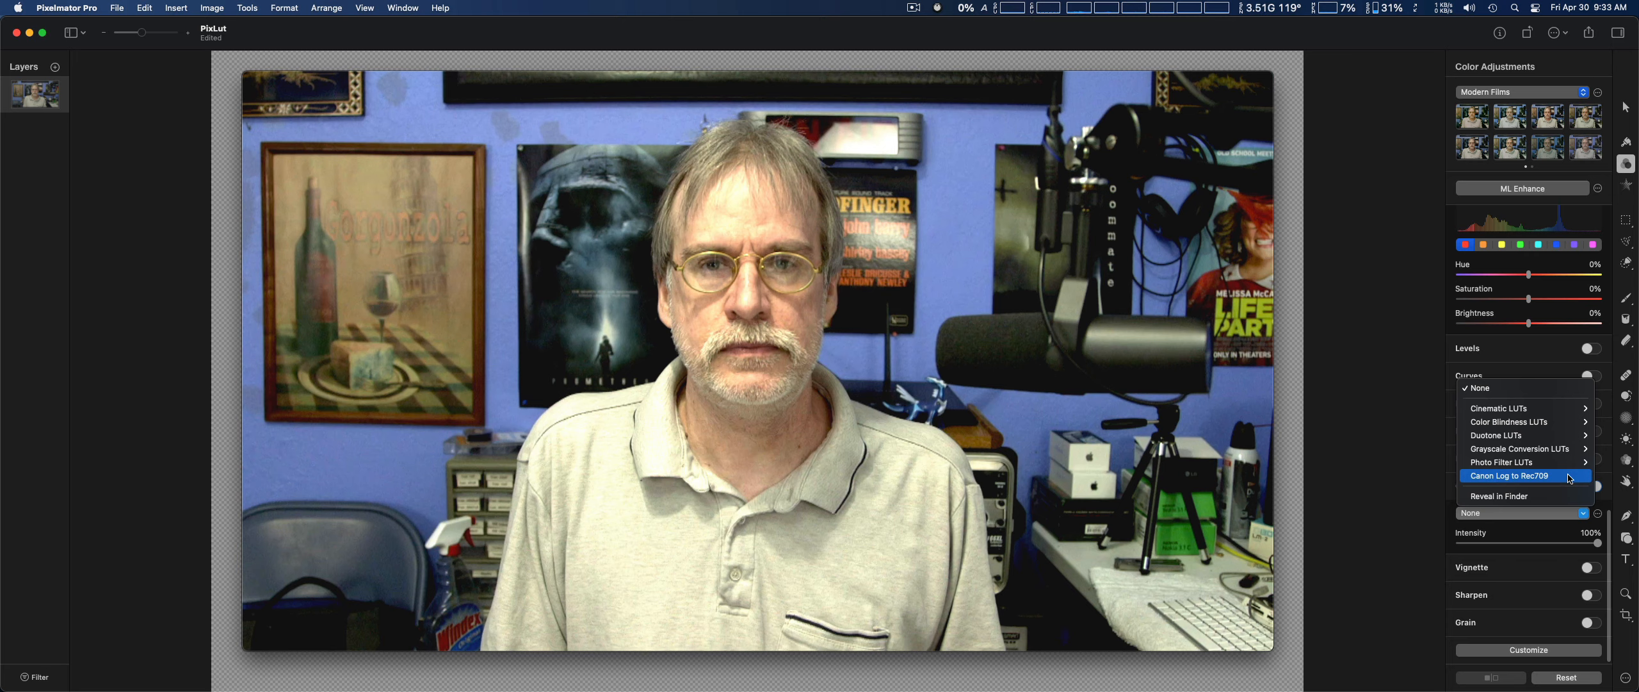
left_click(1569, 478)
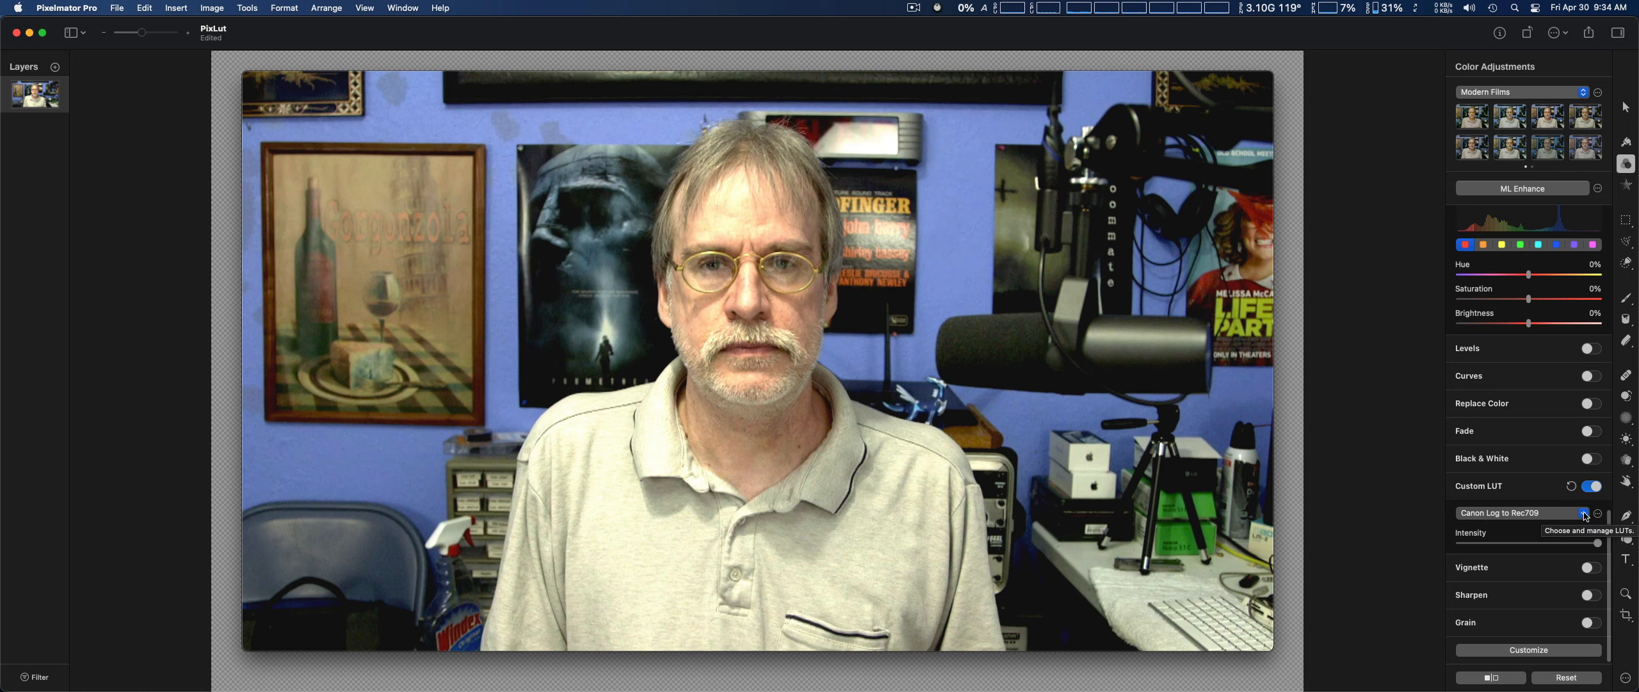
- Apply the Cinematic 01 LUT to the photo as its custom LUT
left_click(1585, 513)
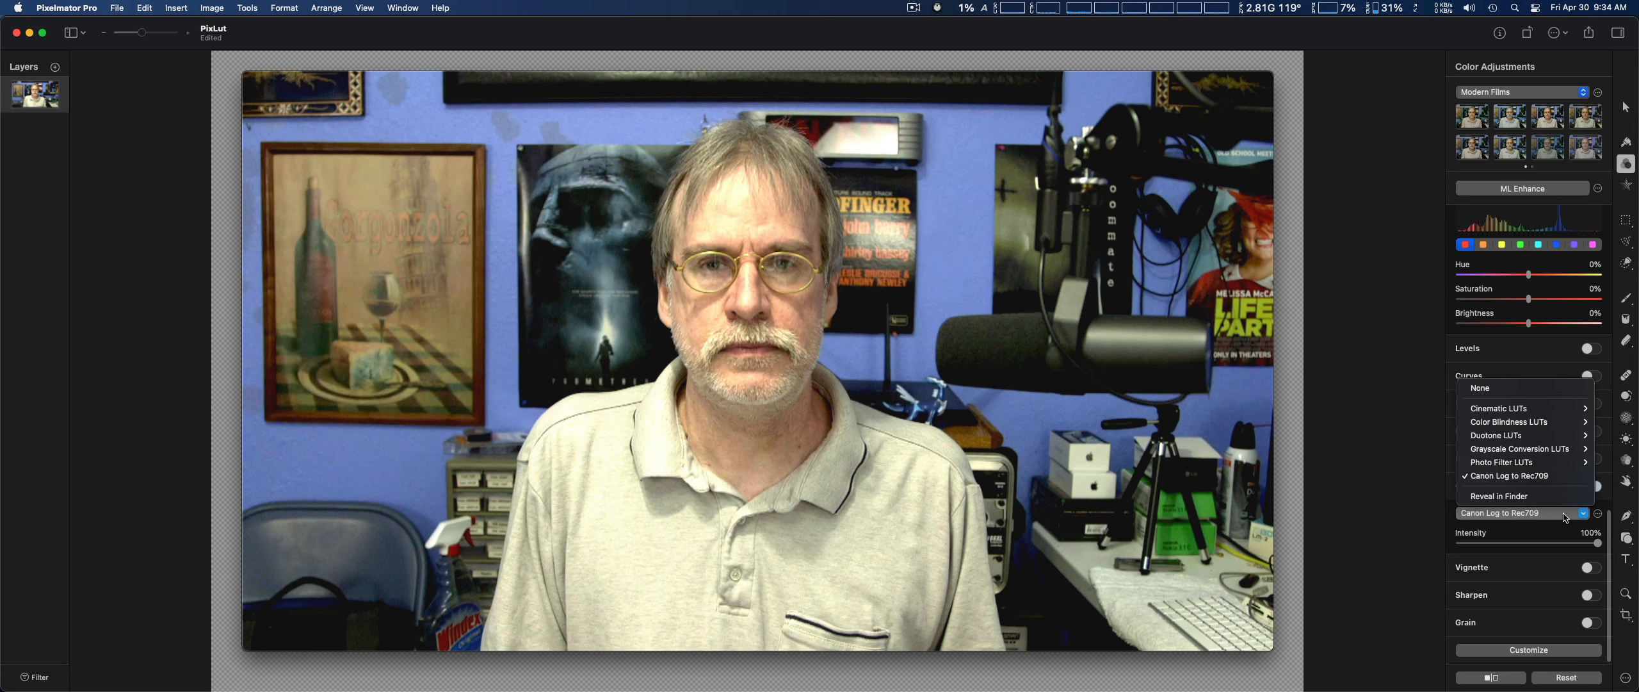
mouse_move(1542, 417)
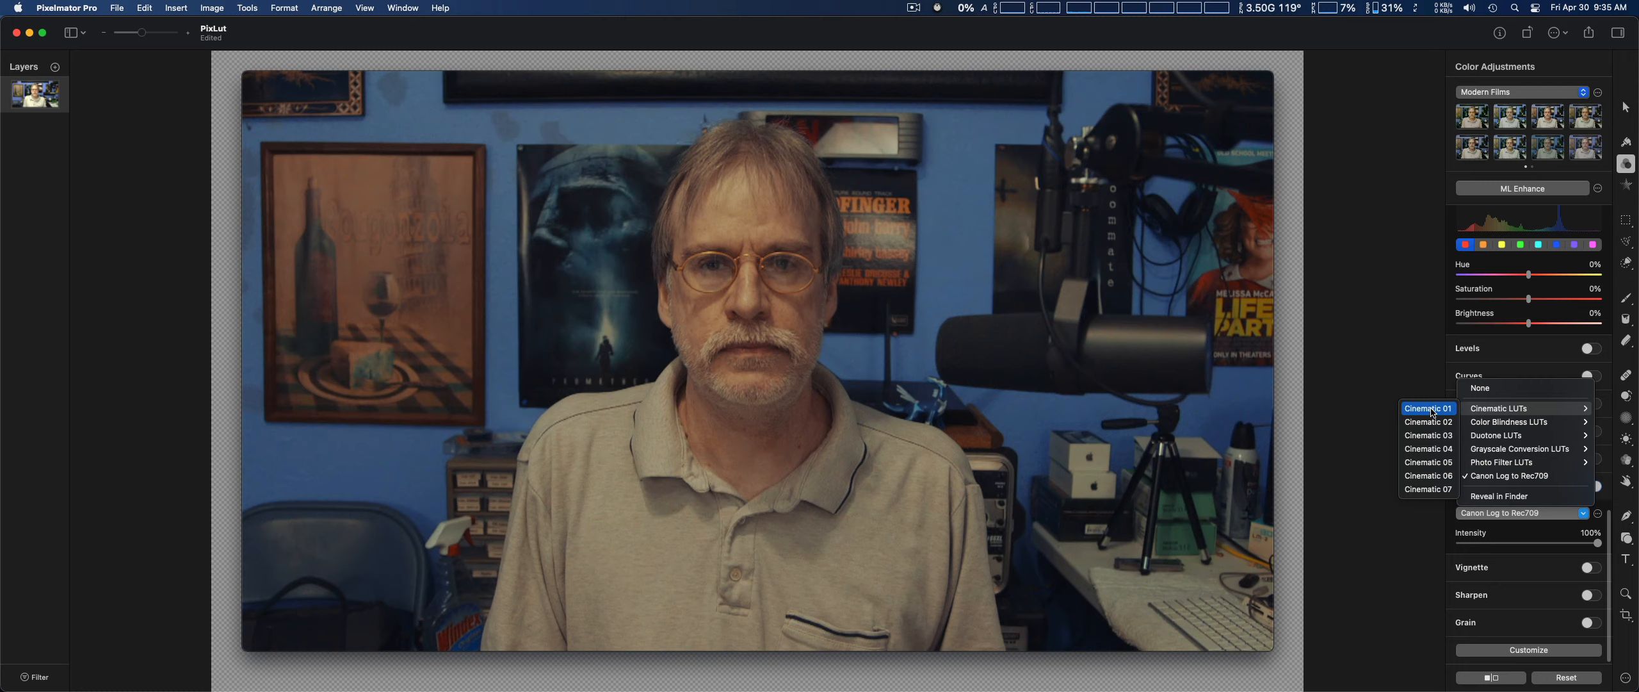
left_click(1429, 408)
- Set the photo's Lightness adjustments to 64% Exposure and -10% Shadows
scroll(1469, 425, "up", 10)
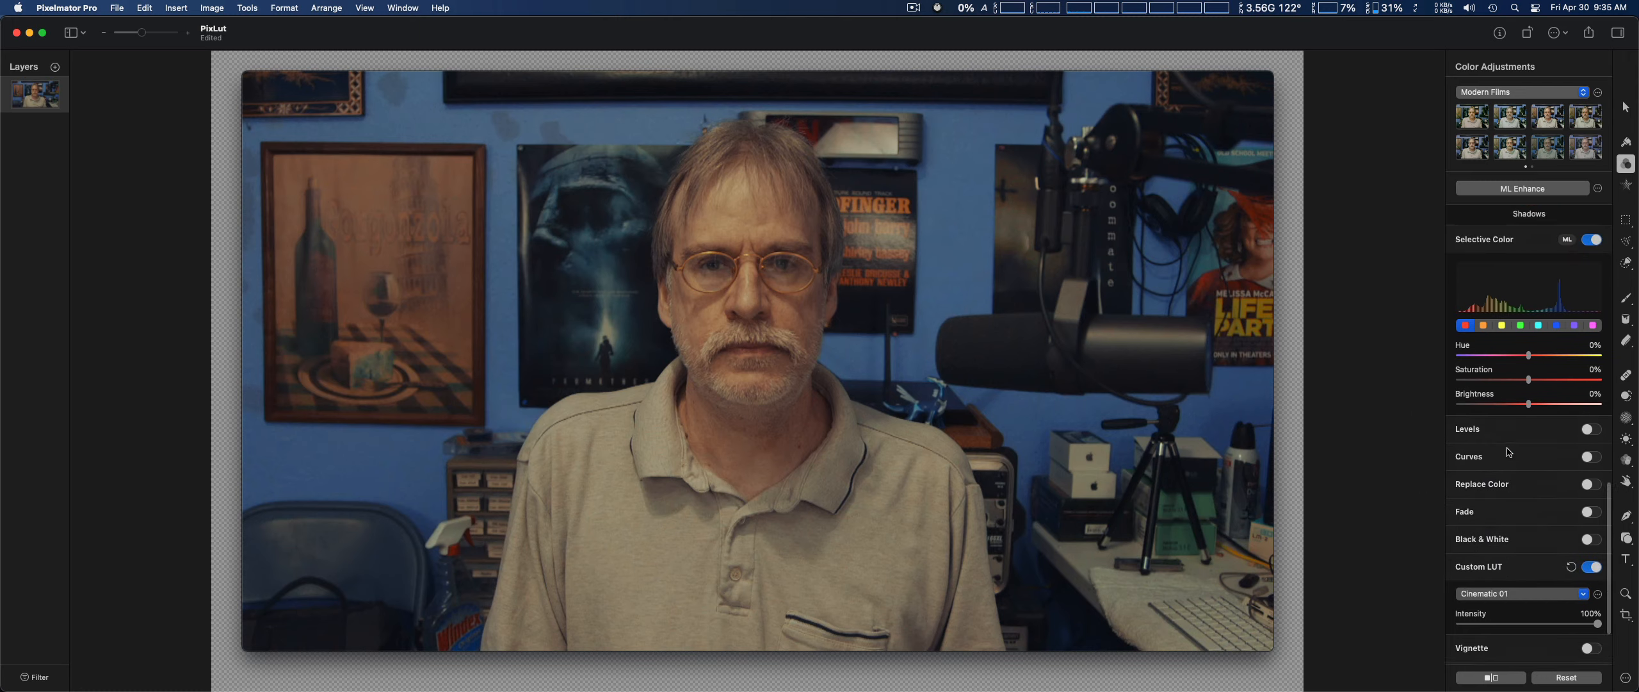
scroll(1503, 468, "up", 5)
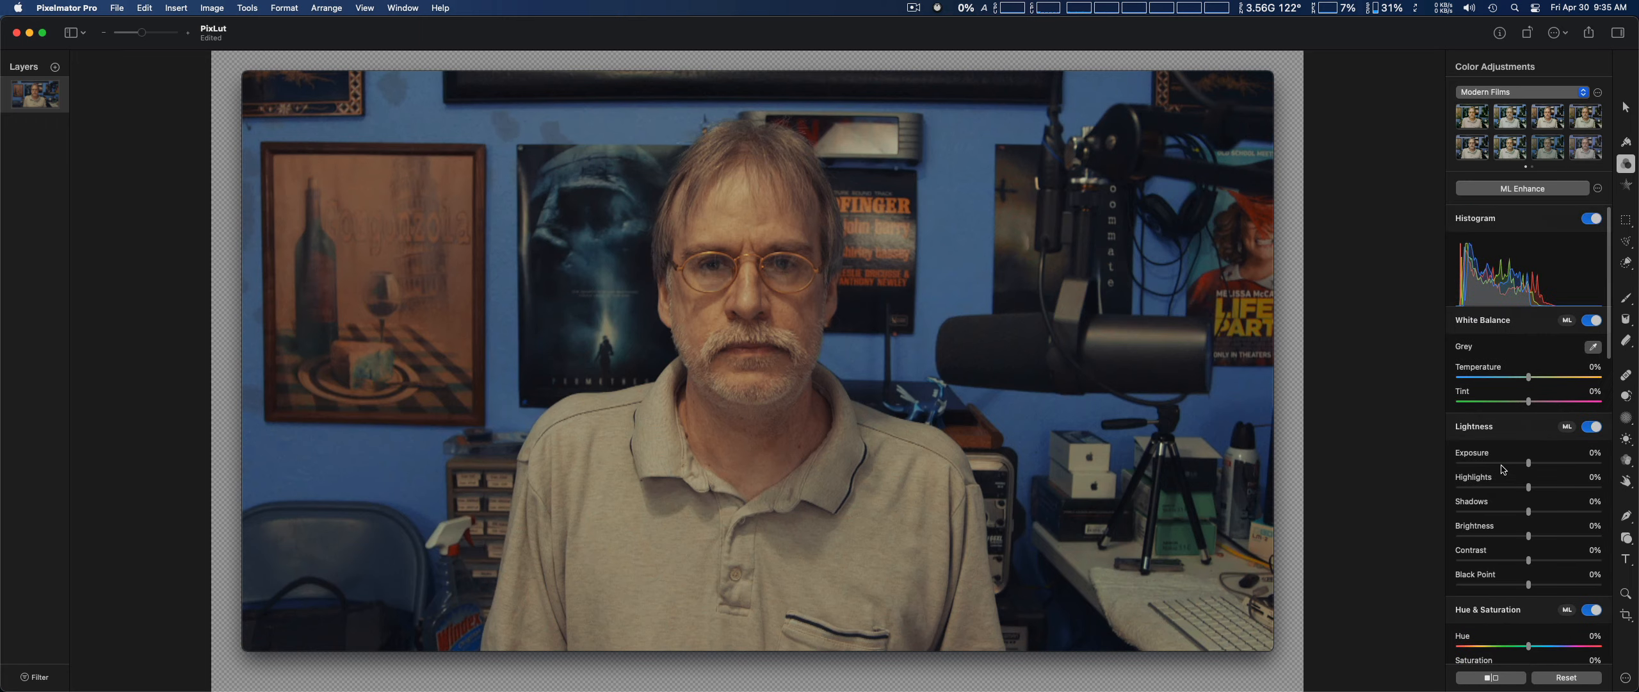
left_click_drag(1531, 465, 1551, 465)
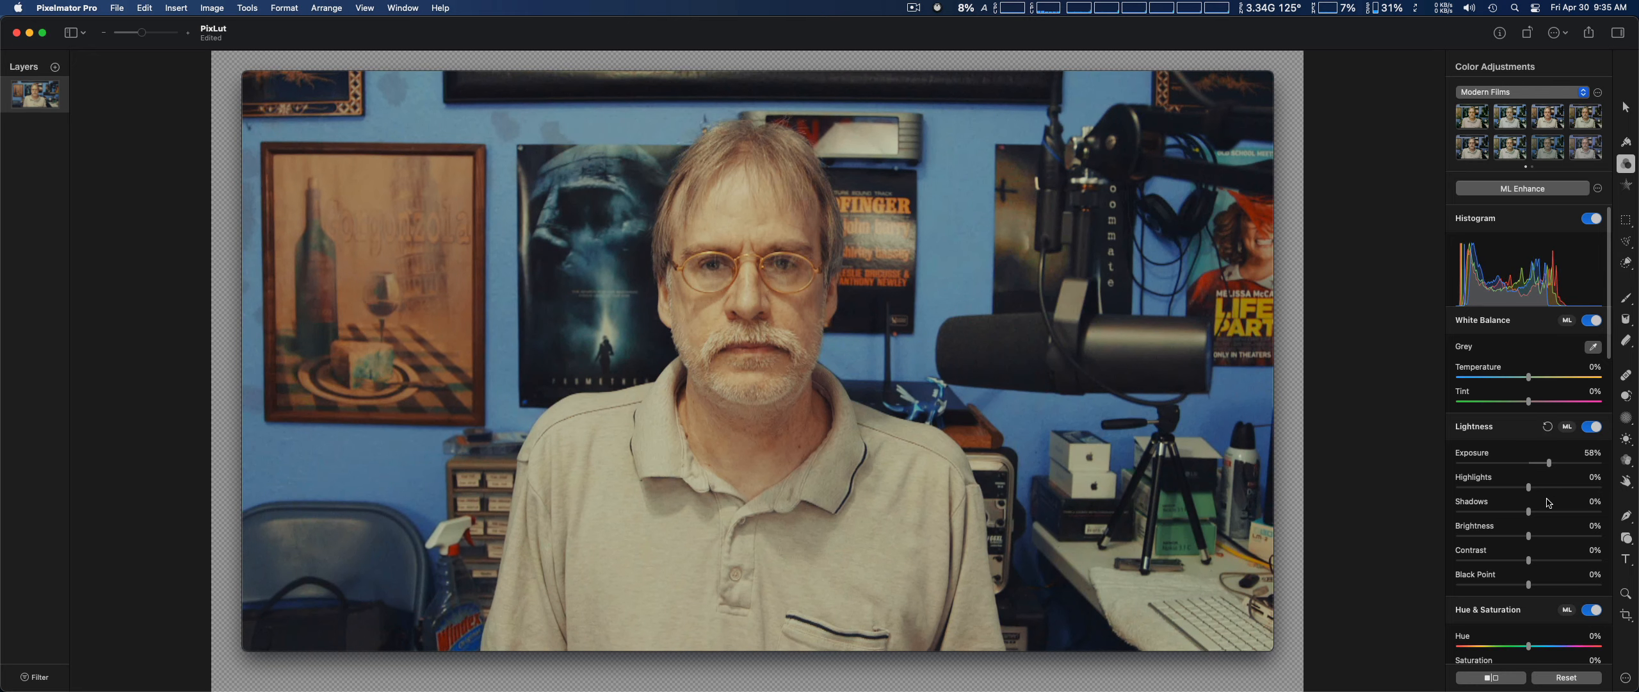
scroll(1549, 497, "down", 2)
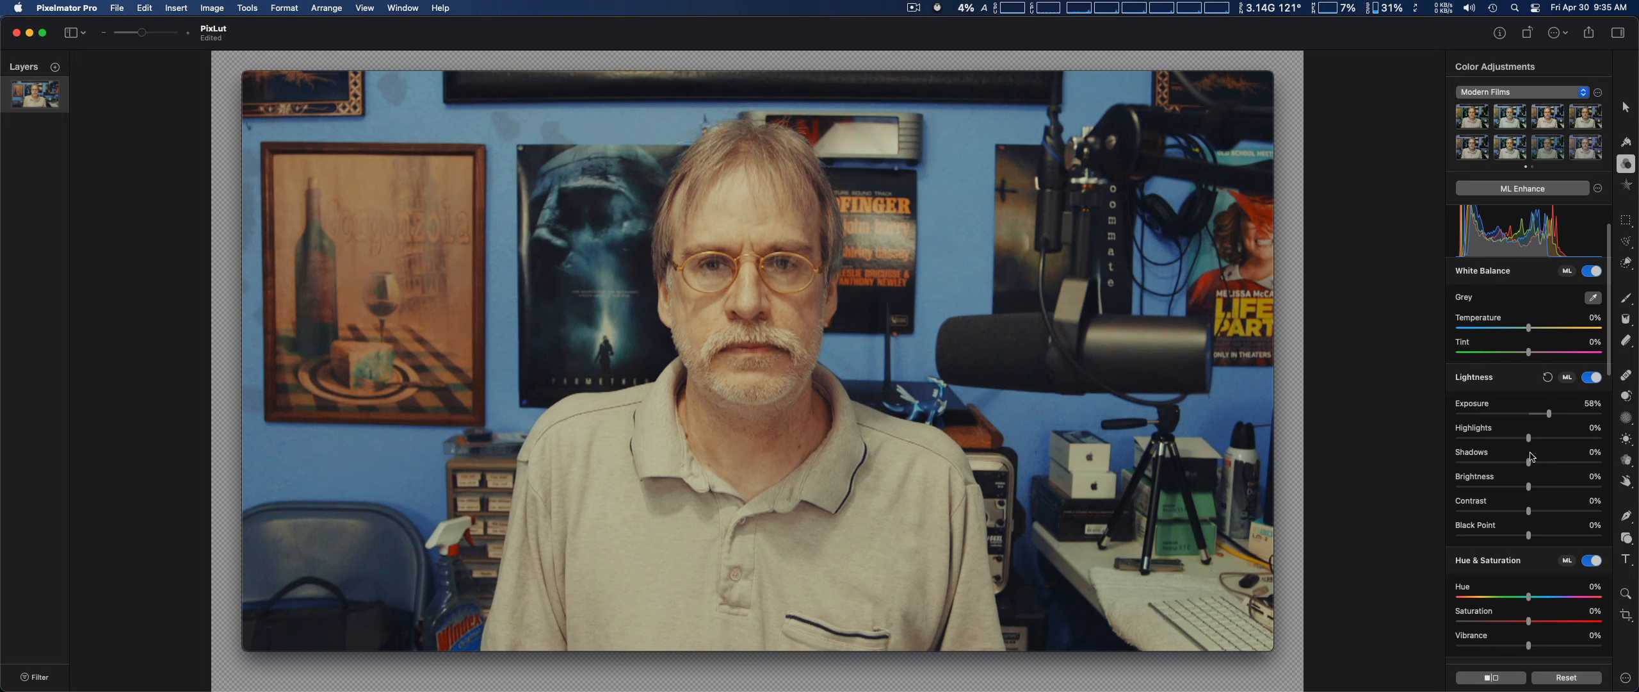
left_click_drag(1529, 462, 1512, 470)
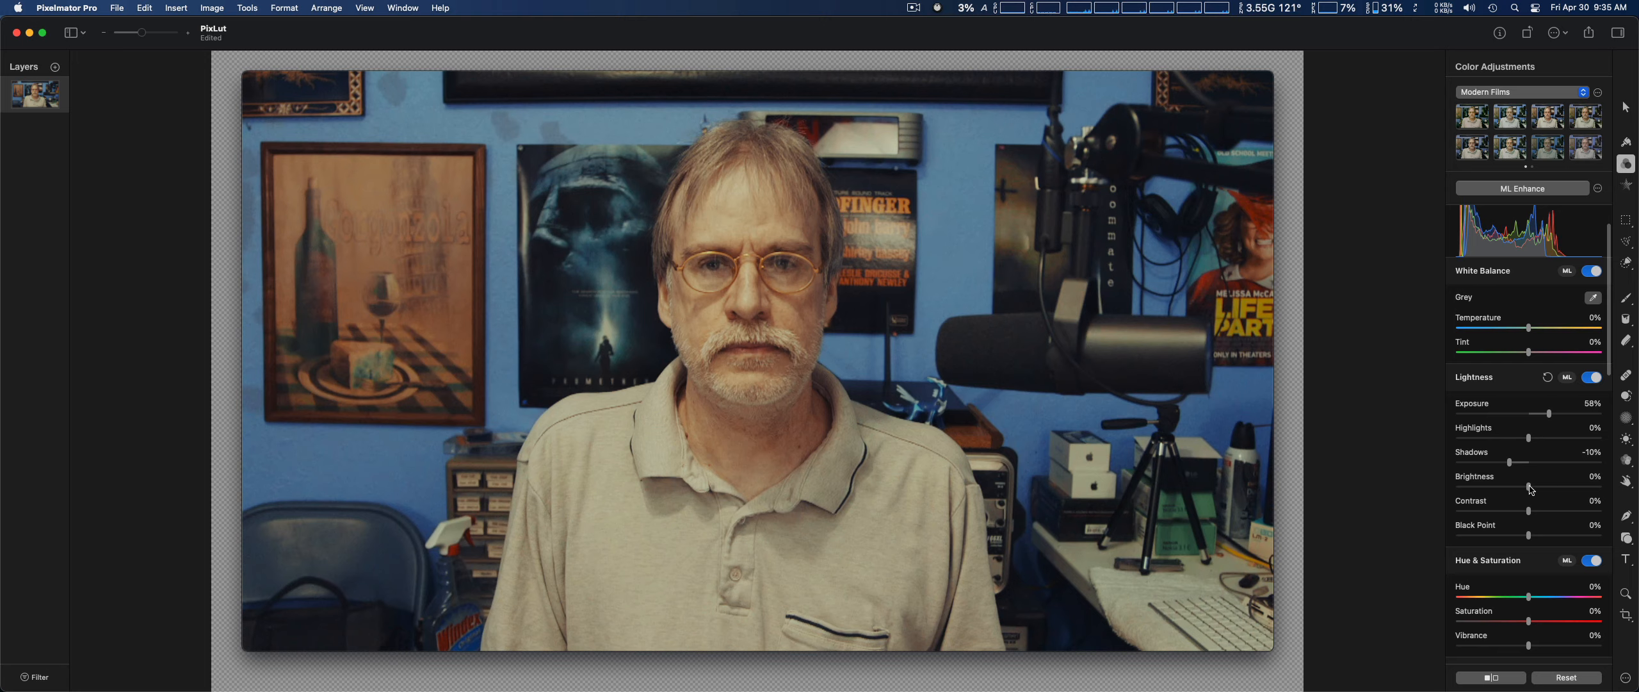
left_click_drag(1530, 487, 1531, 490)
left_click_drag(1549, 414, 1553, 417)
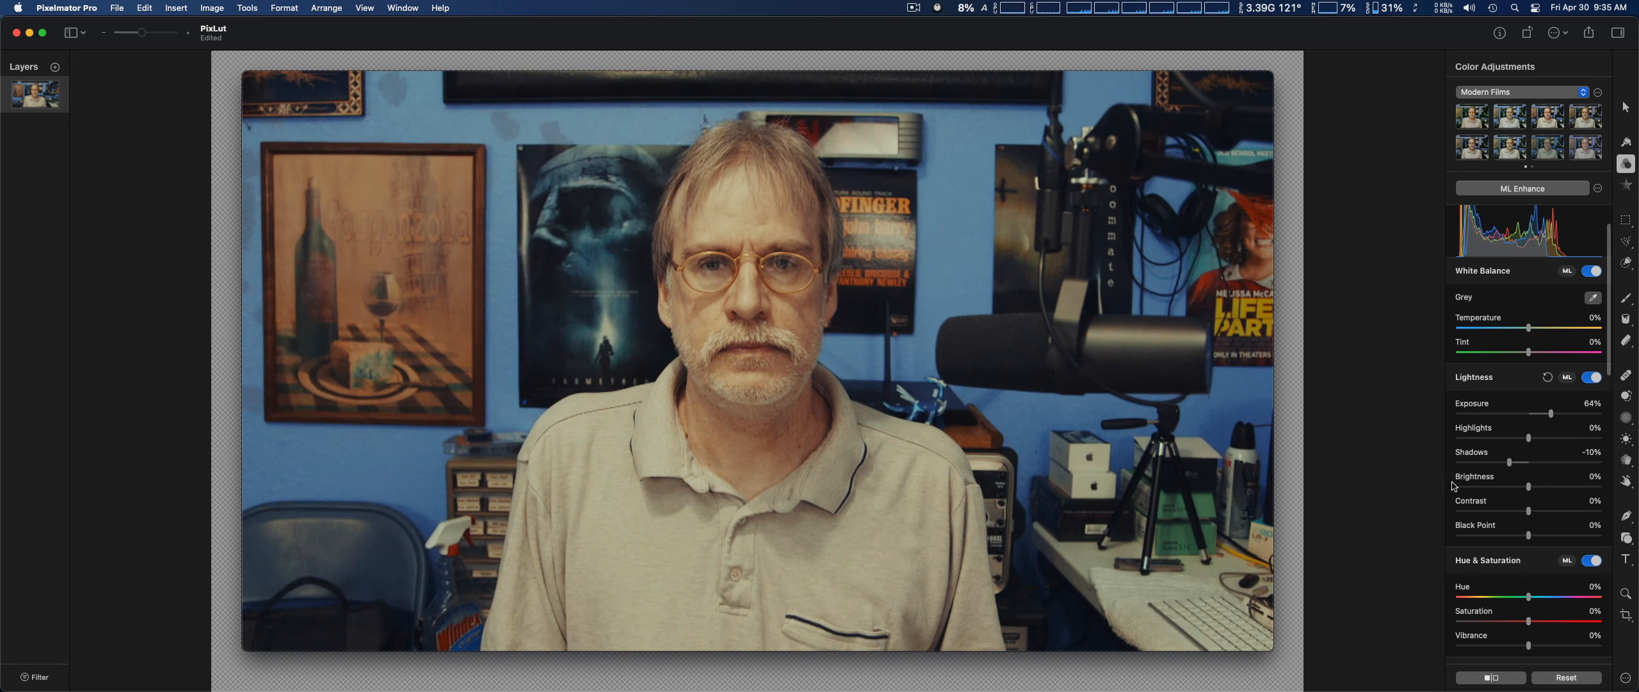
- Open the file chooser for loading a custom 3D LUT and close it without importing a file
scroll(1454, 486, "down", 20)
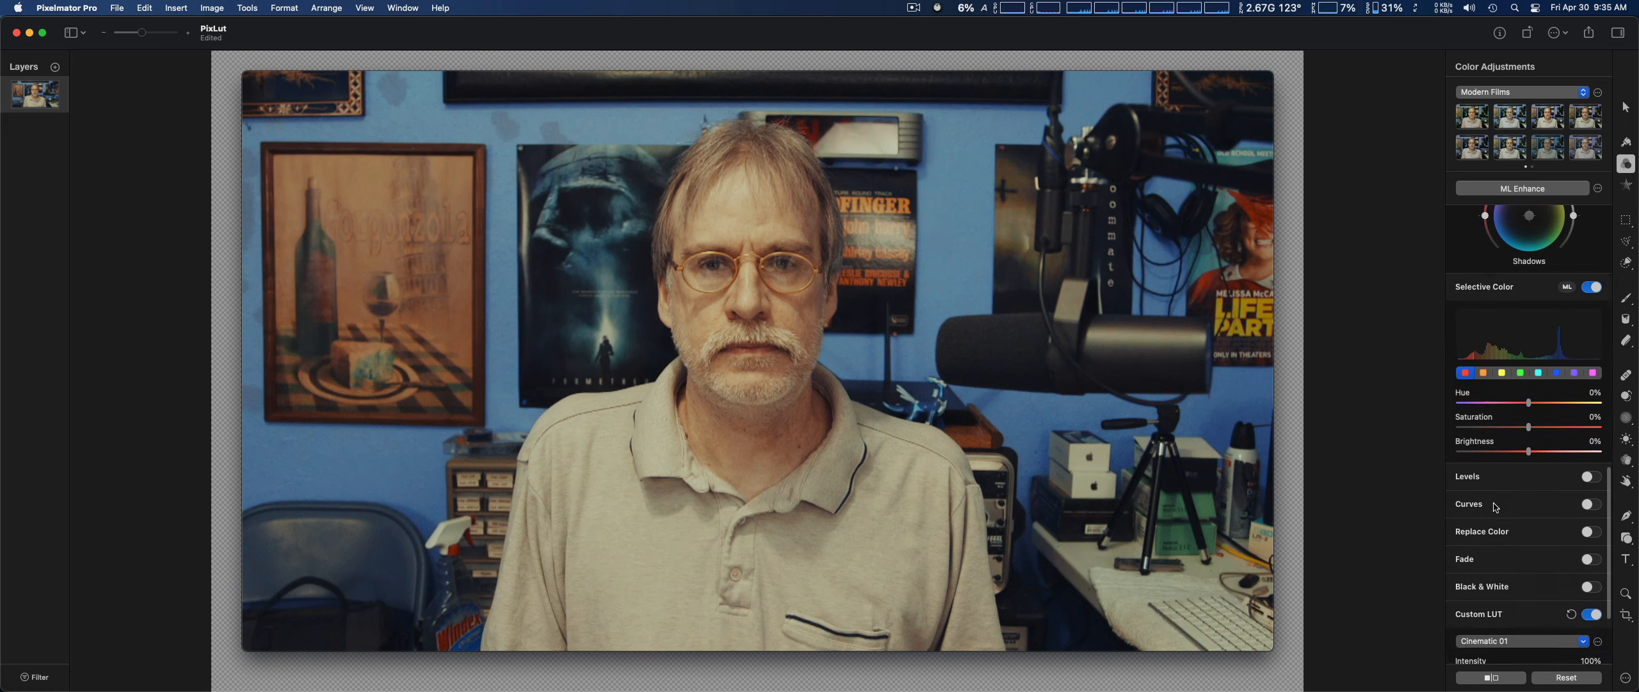
scroll(1495, 506, "down", 5)
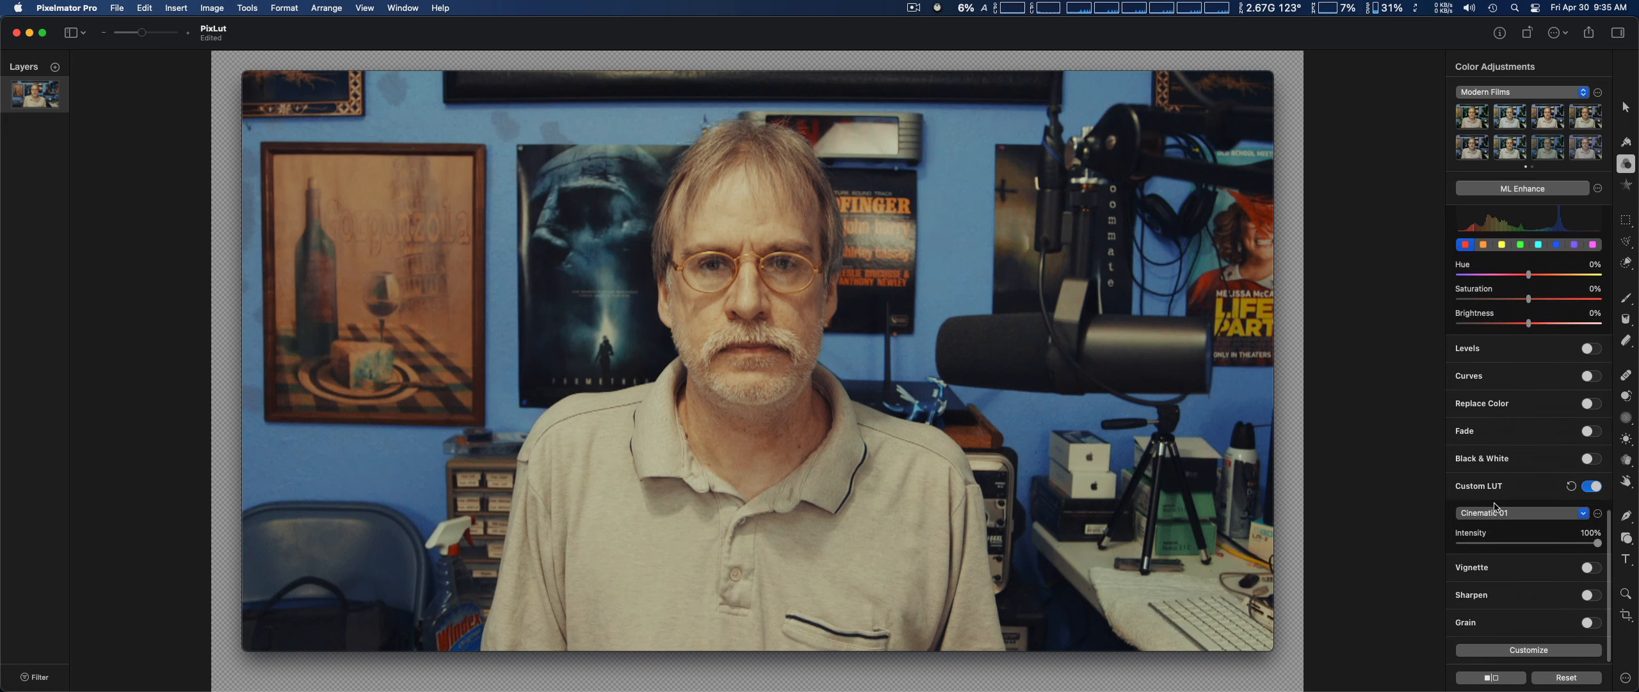
left_click(1599, 513)
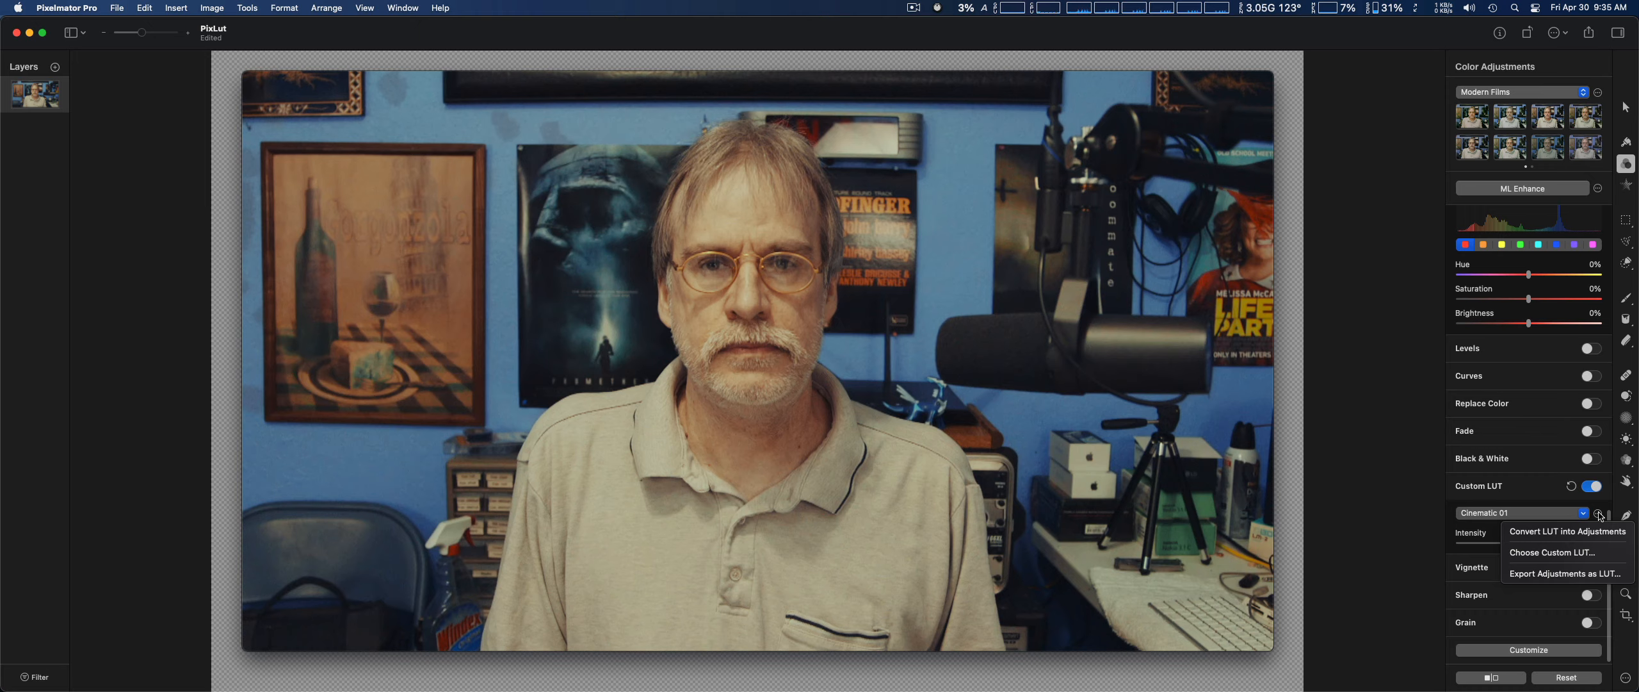
left_click(1593, 553)
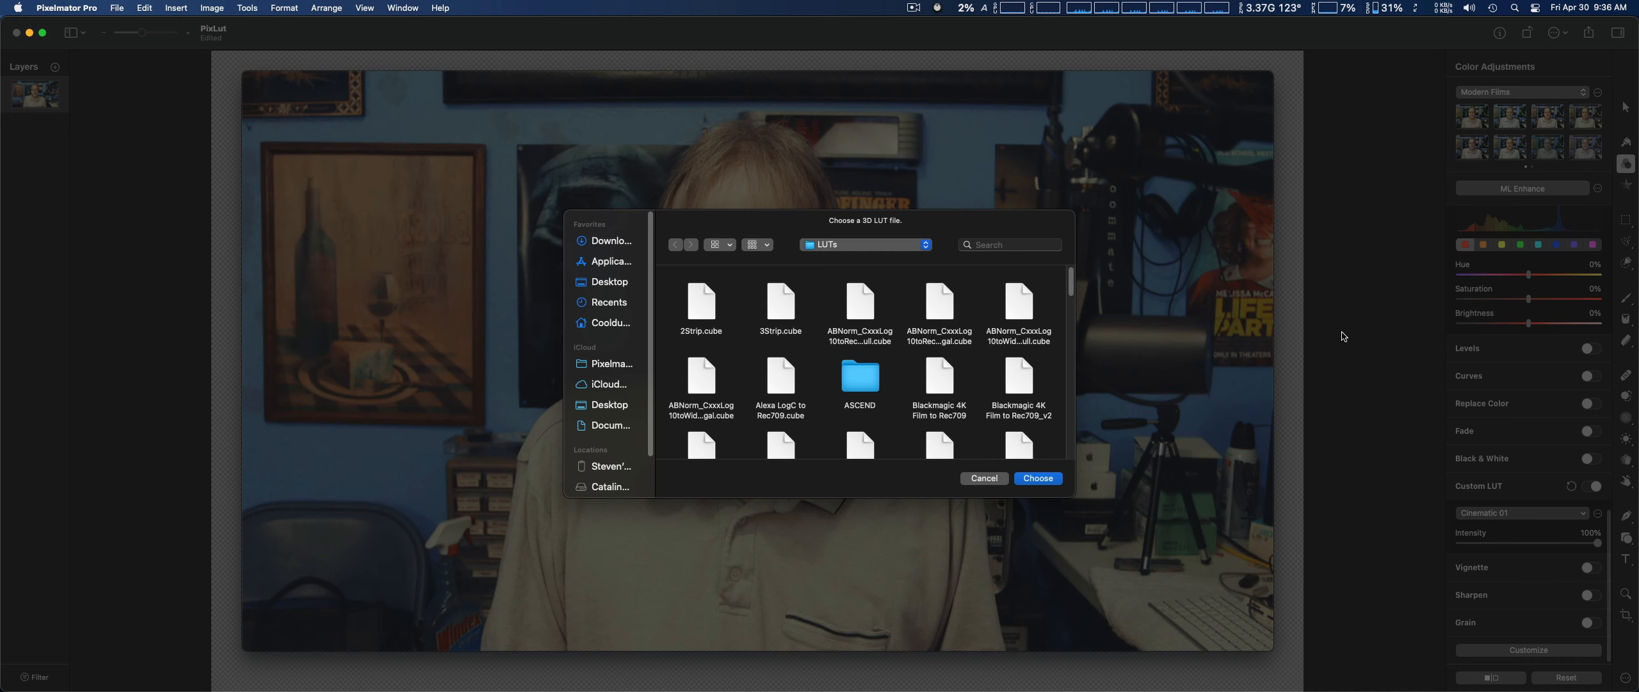
left_click(975, 479)
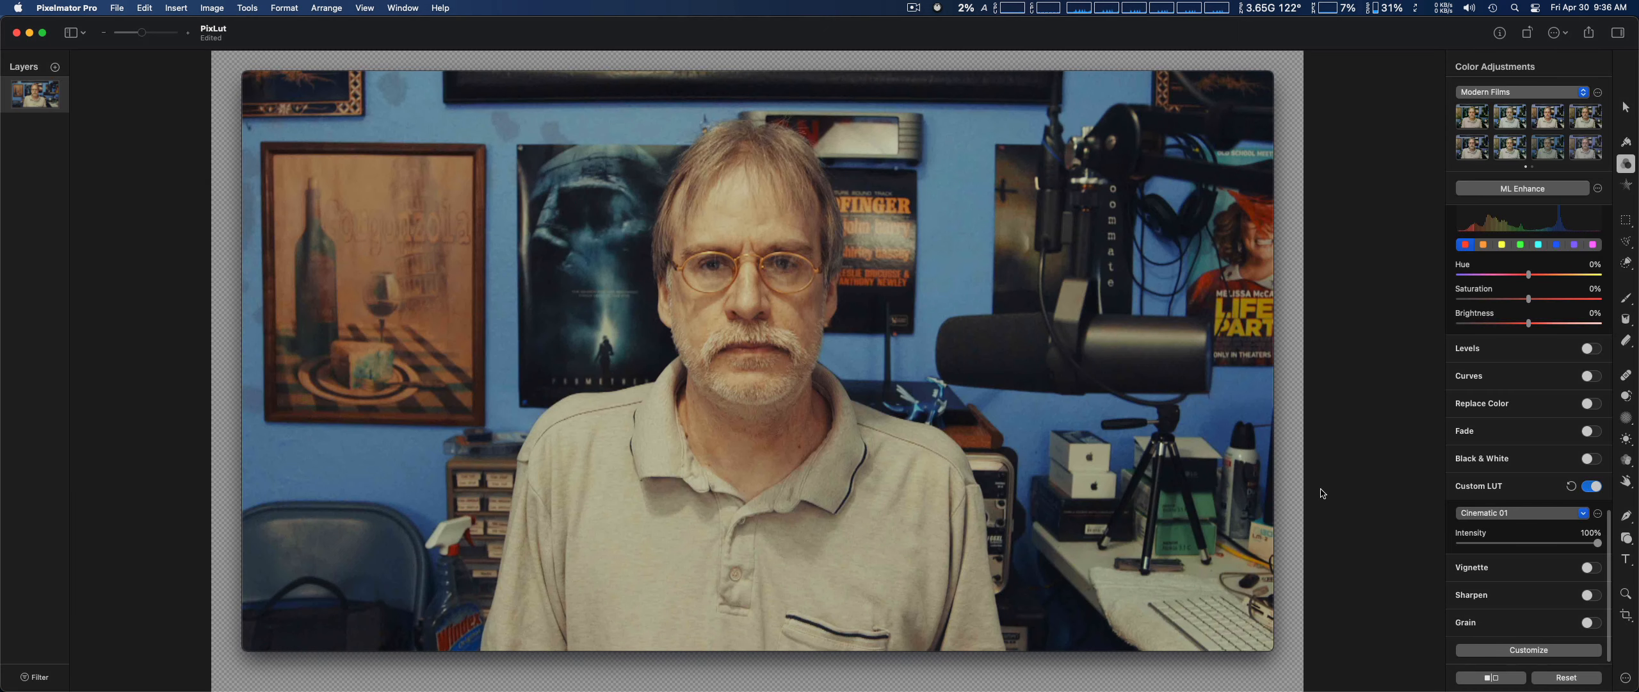
- Convert the applied Cinematic 01 LUT into editable color adjustments
left_click(1599, 514)
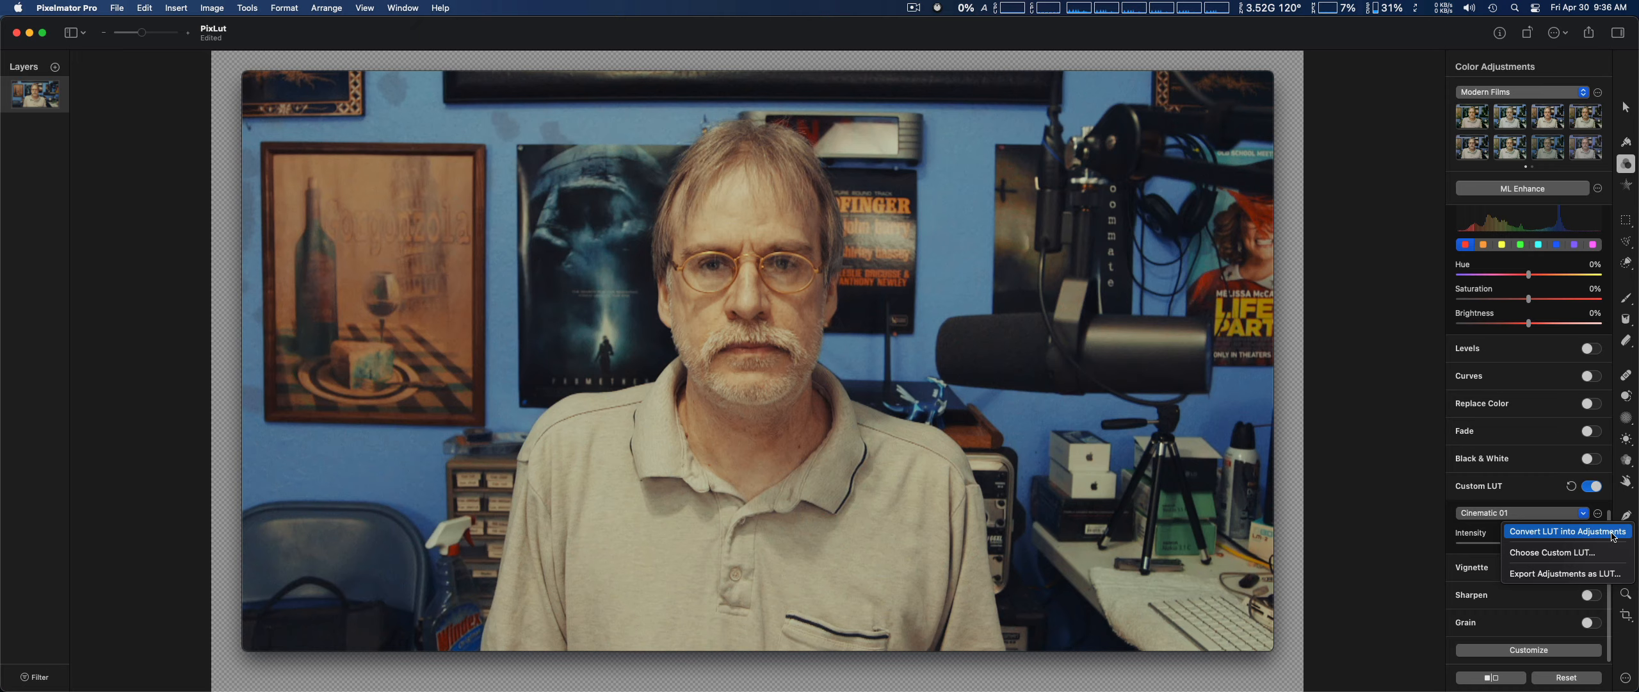
left_click(1573, 532)
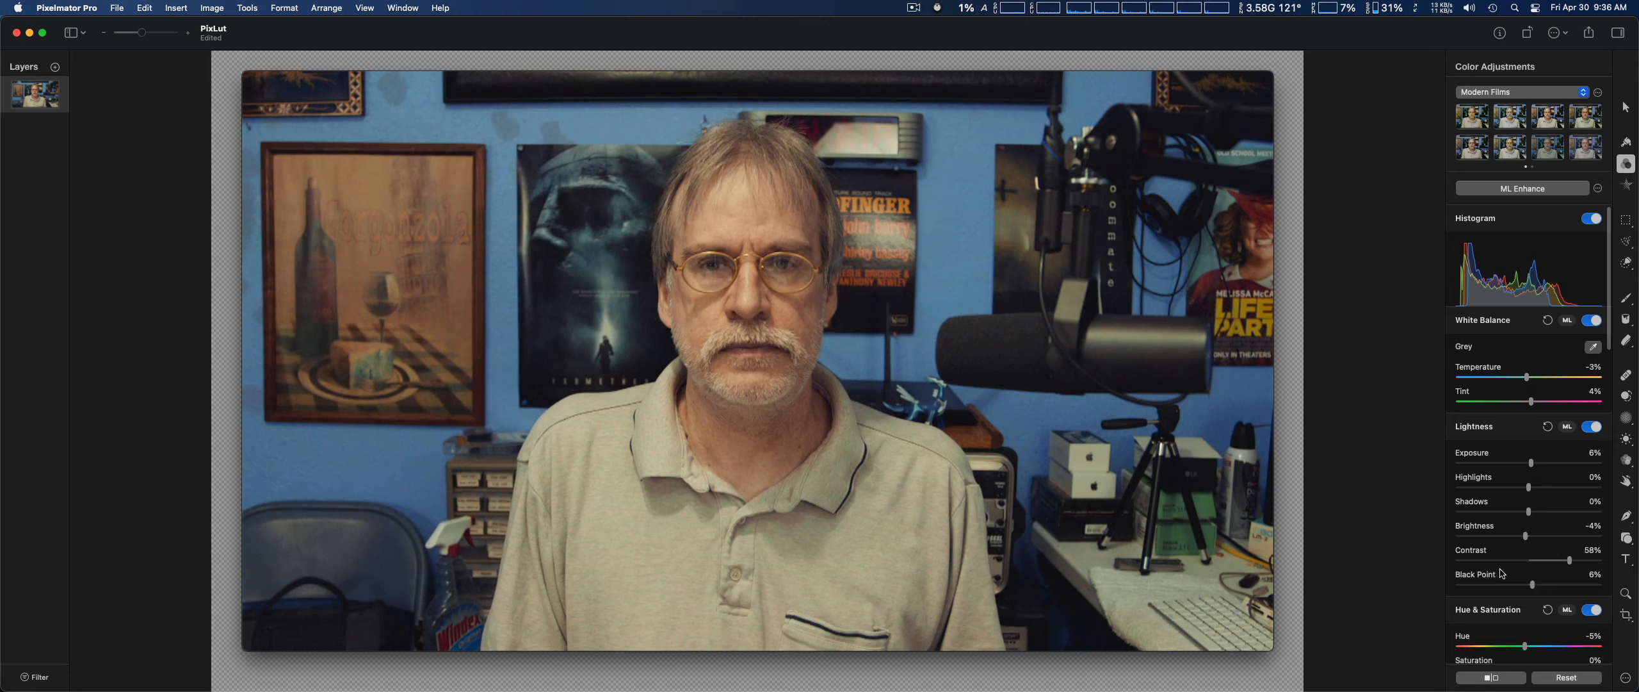
- Examine the color adjustments generated by the LUT conversion, from Lightness and Color Balance to Fade and Color Monochrome
scroll(1499, 531, "down", 8)
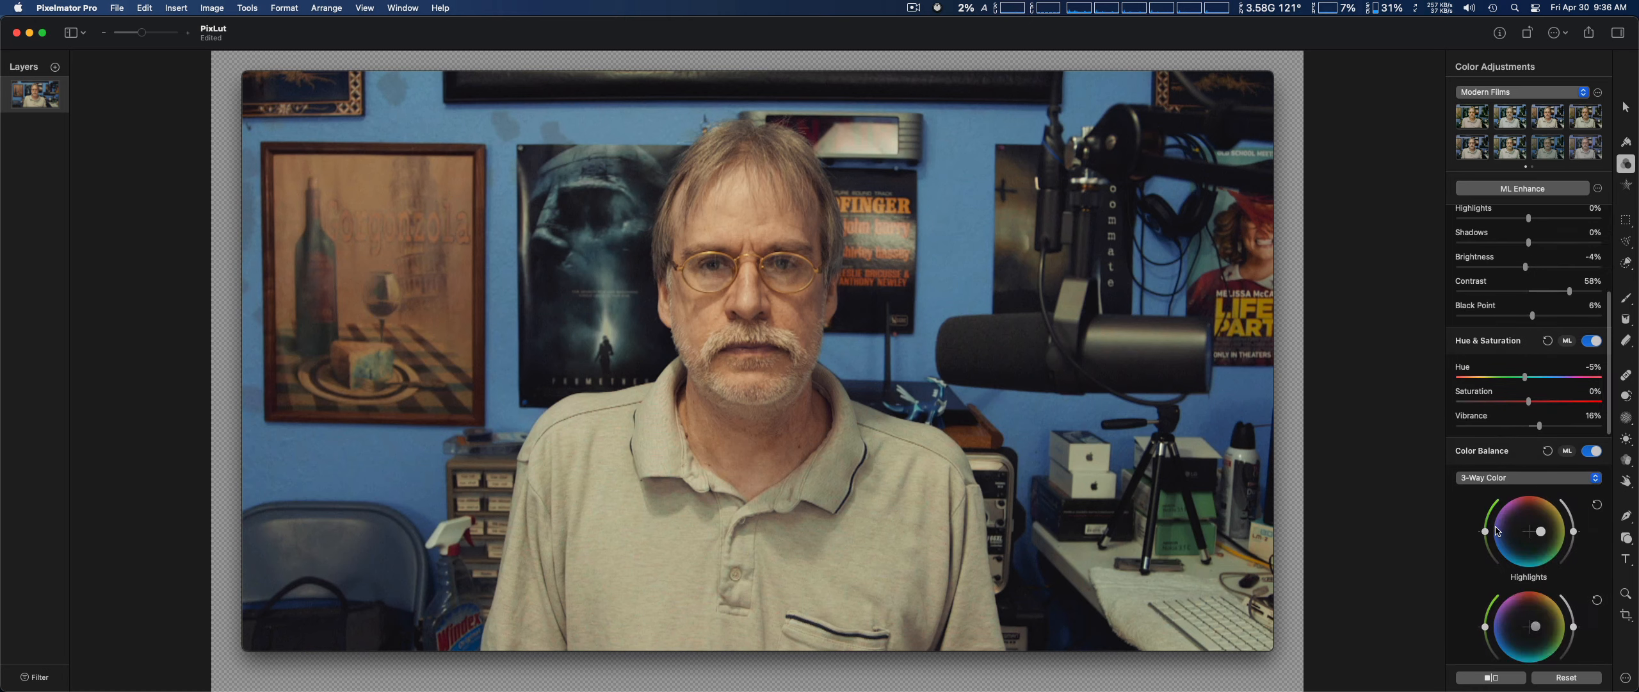
scroll(1499, 531, "down", 15)
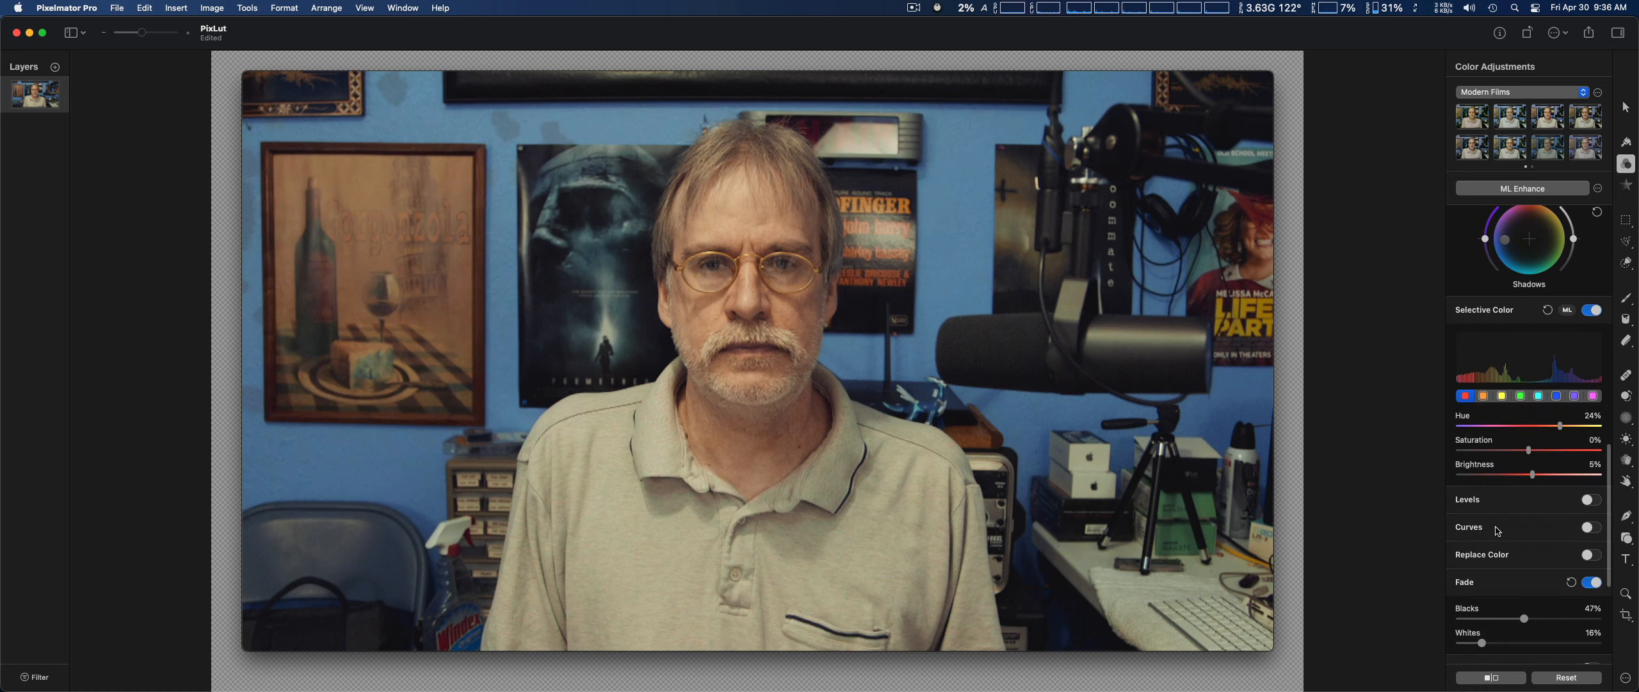
scroll(1499, 531, "down", 4)
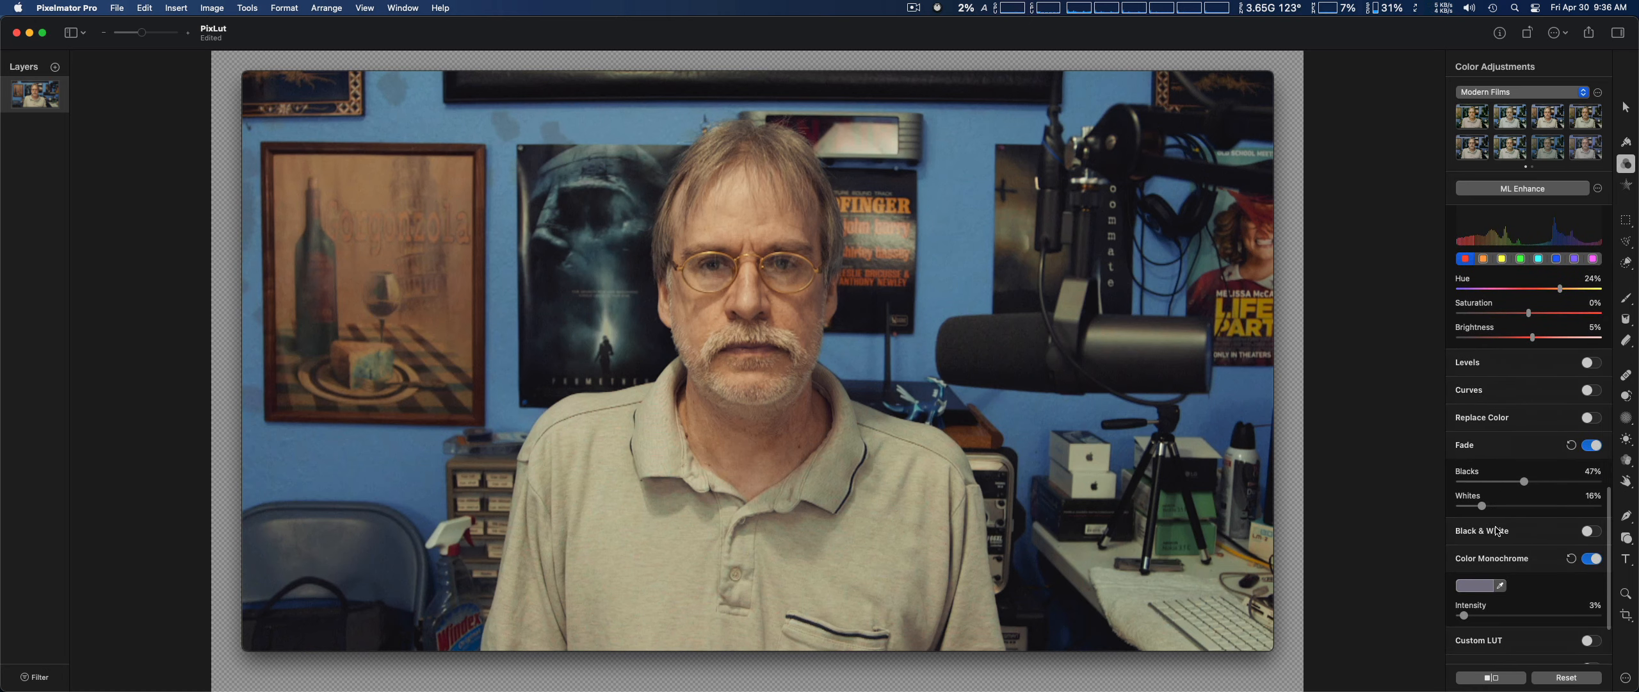
scroll(1518, 540, "down", 3)
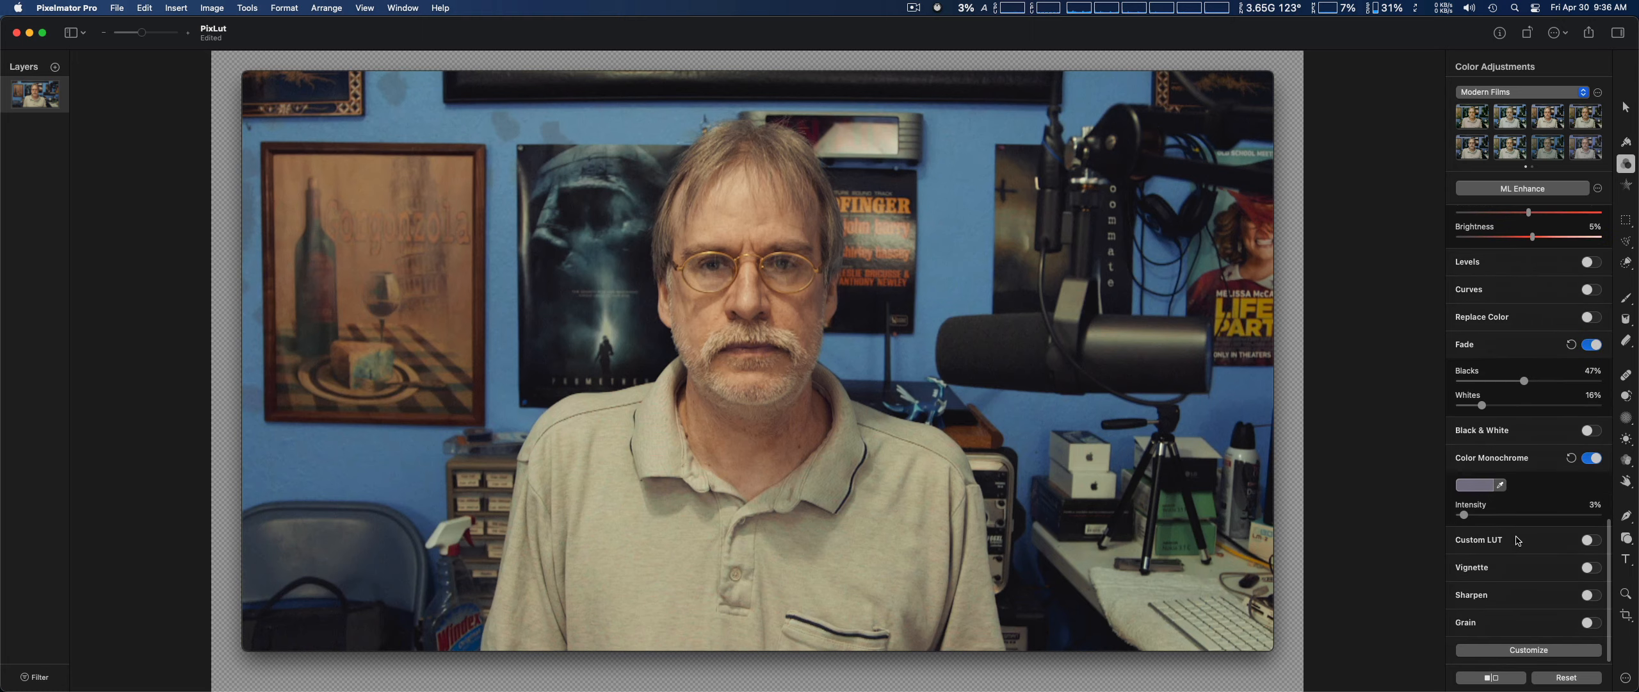
scroll(1518, 540, "up", 6)
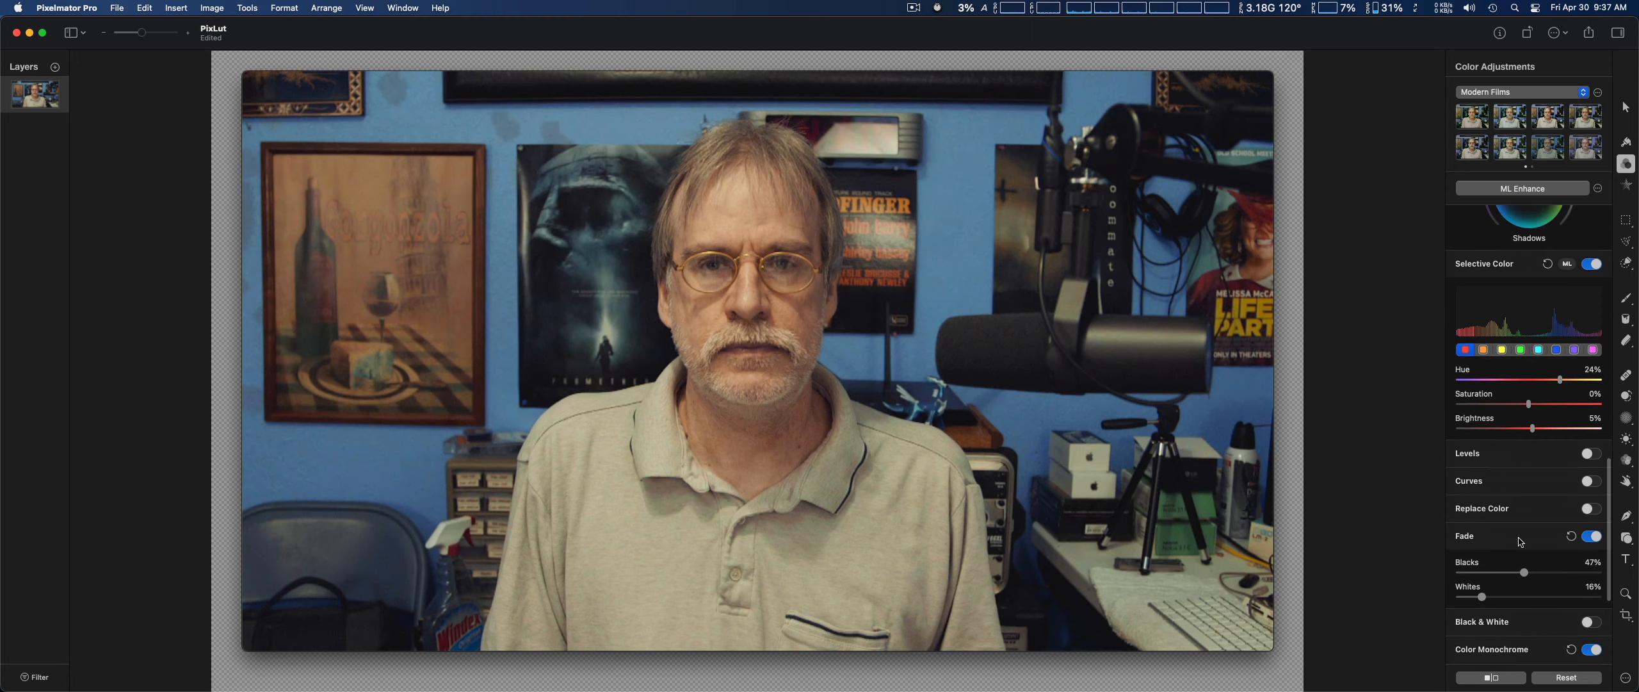
scroll(1520, 541, "down", 5)
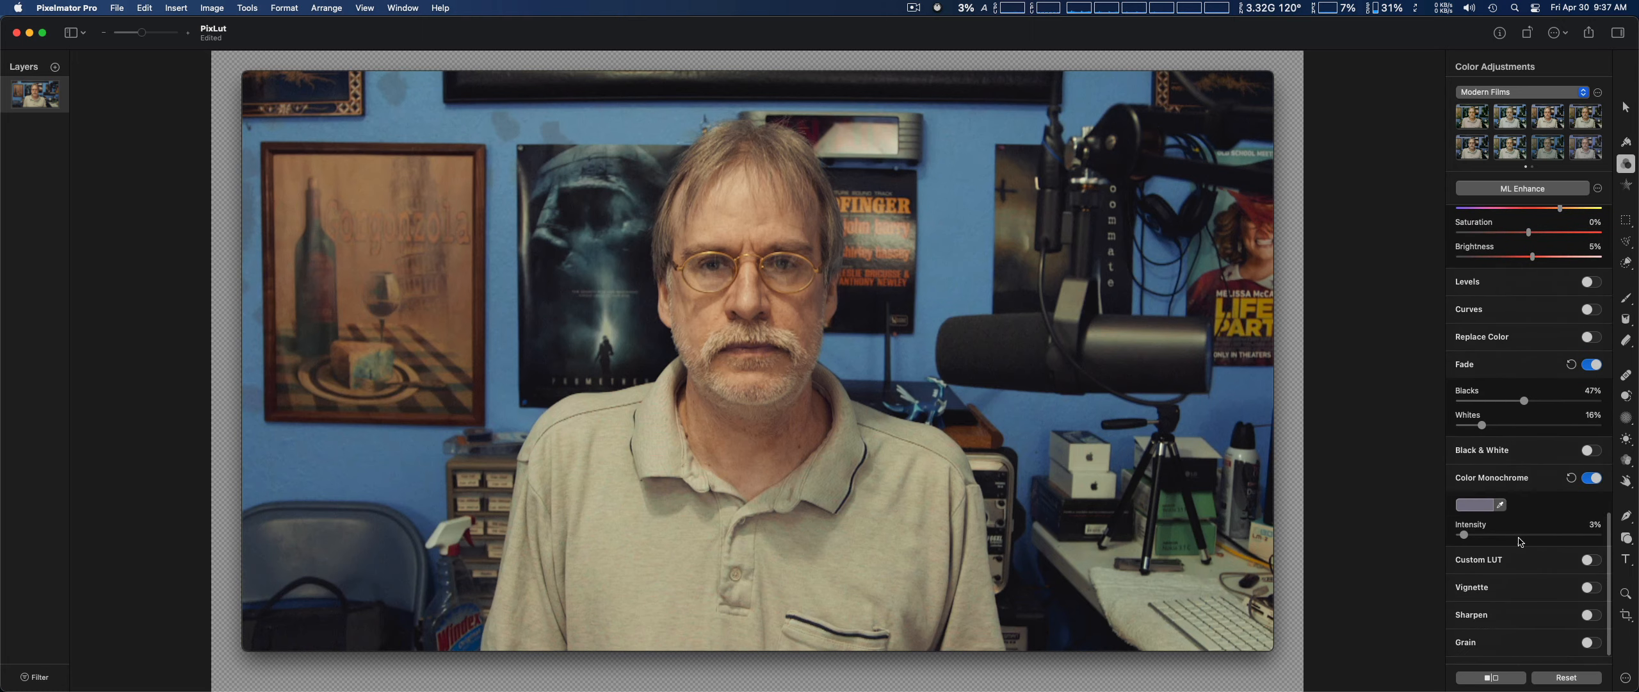
scroll(1520, 541, "down", 1)
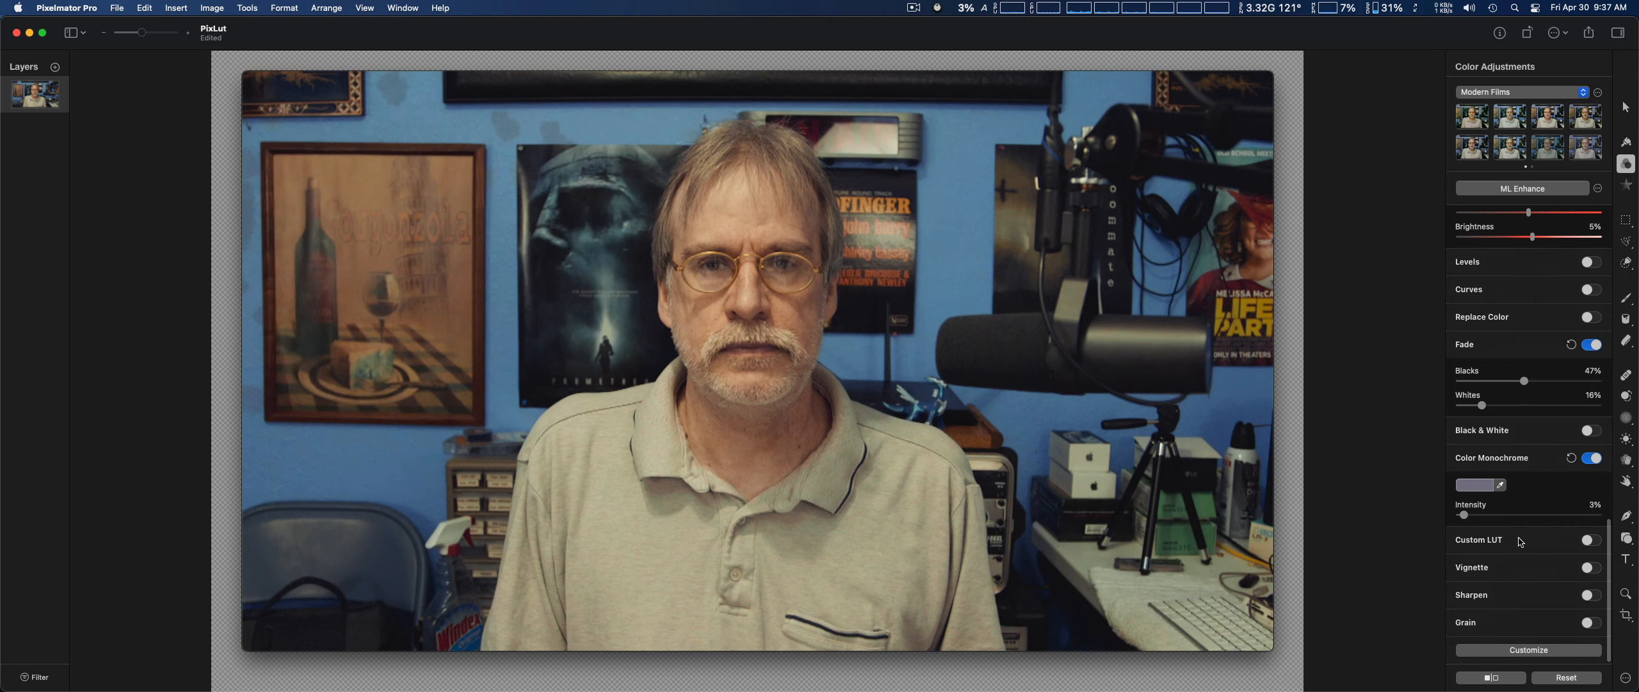
- Enable the Custom LUT adjustment and review its available LUT categories, leaving the LUT set to None
left_click(1597, 541)
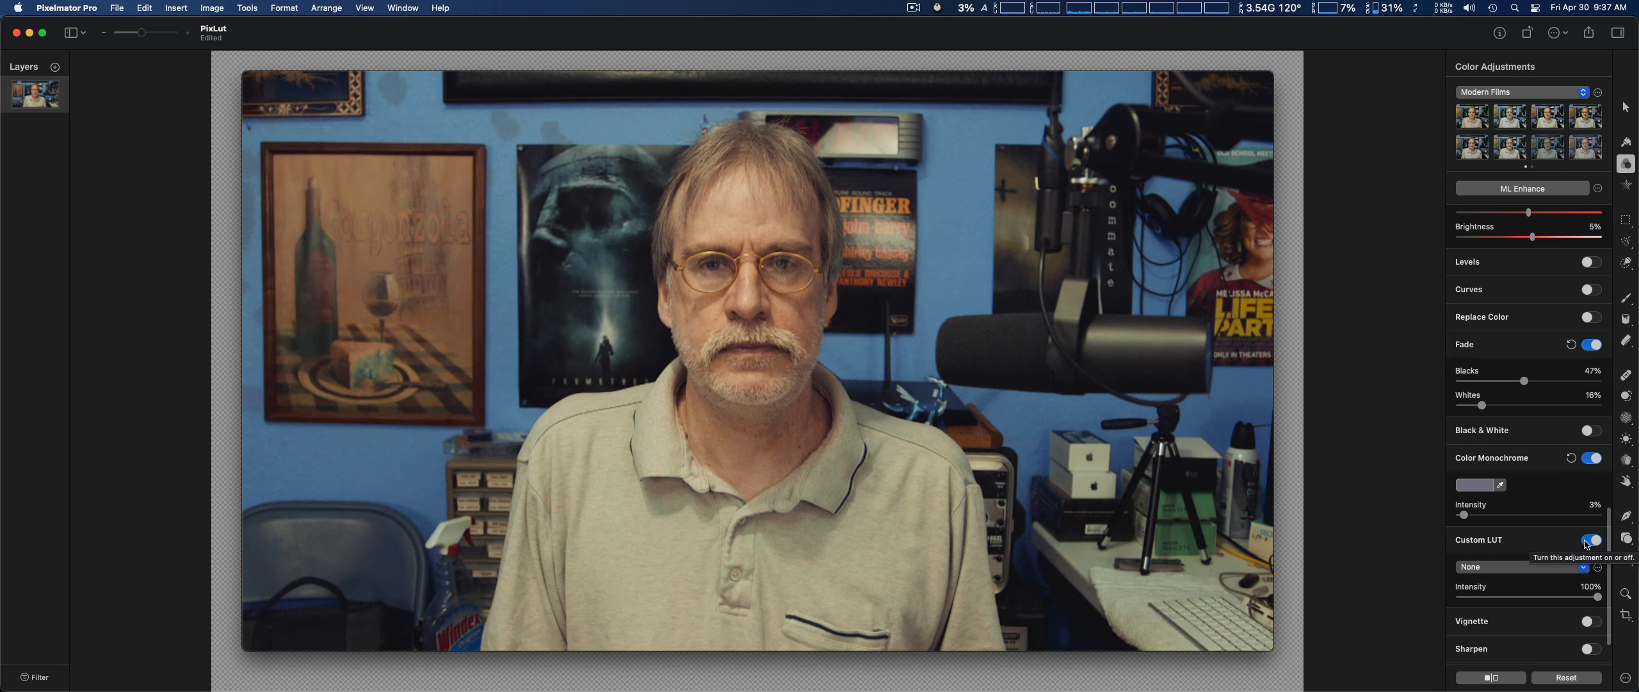
left_click(1588, 541)
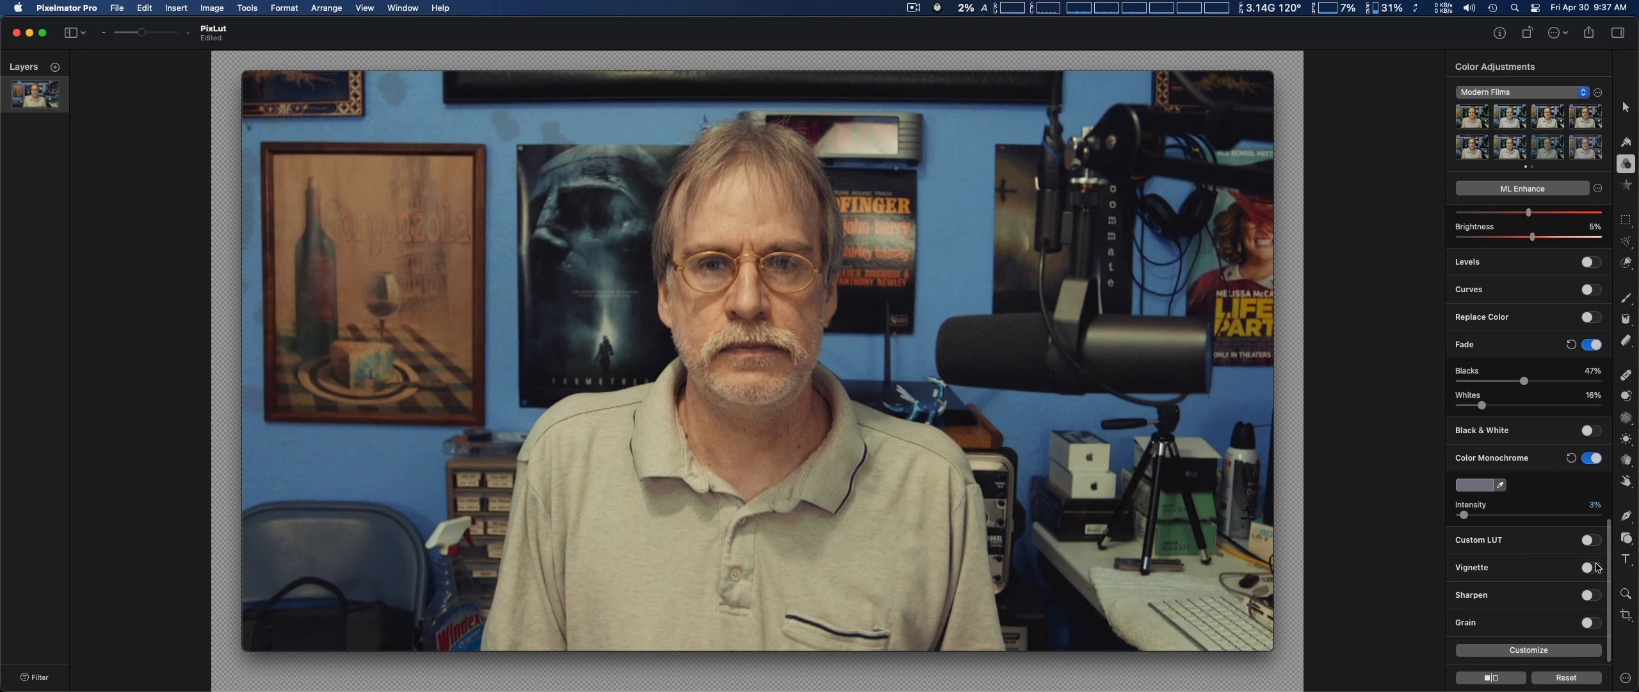
left_click(1594, 542)
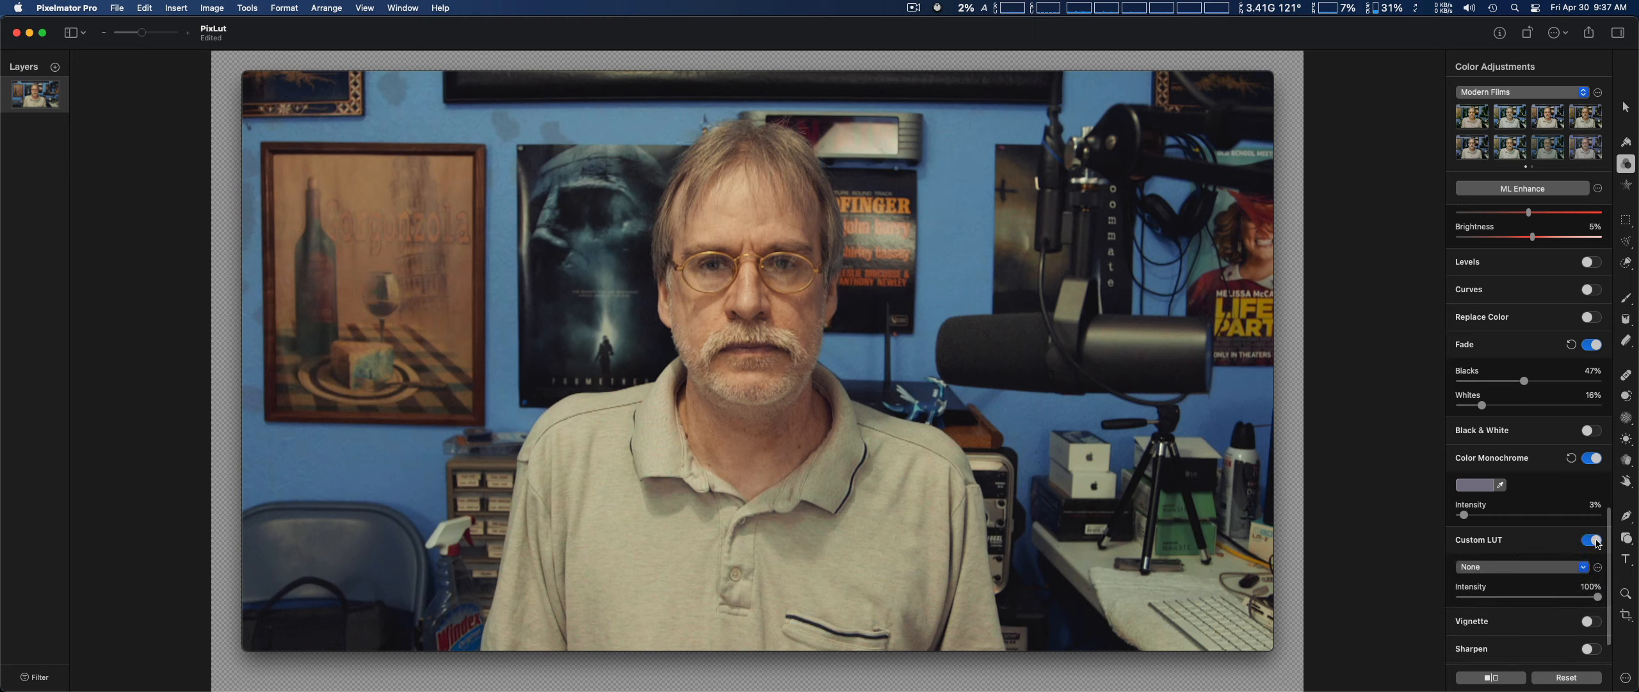
left_click(1583, 568)
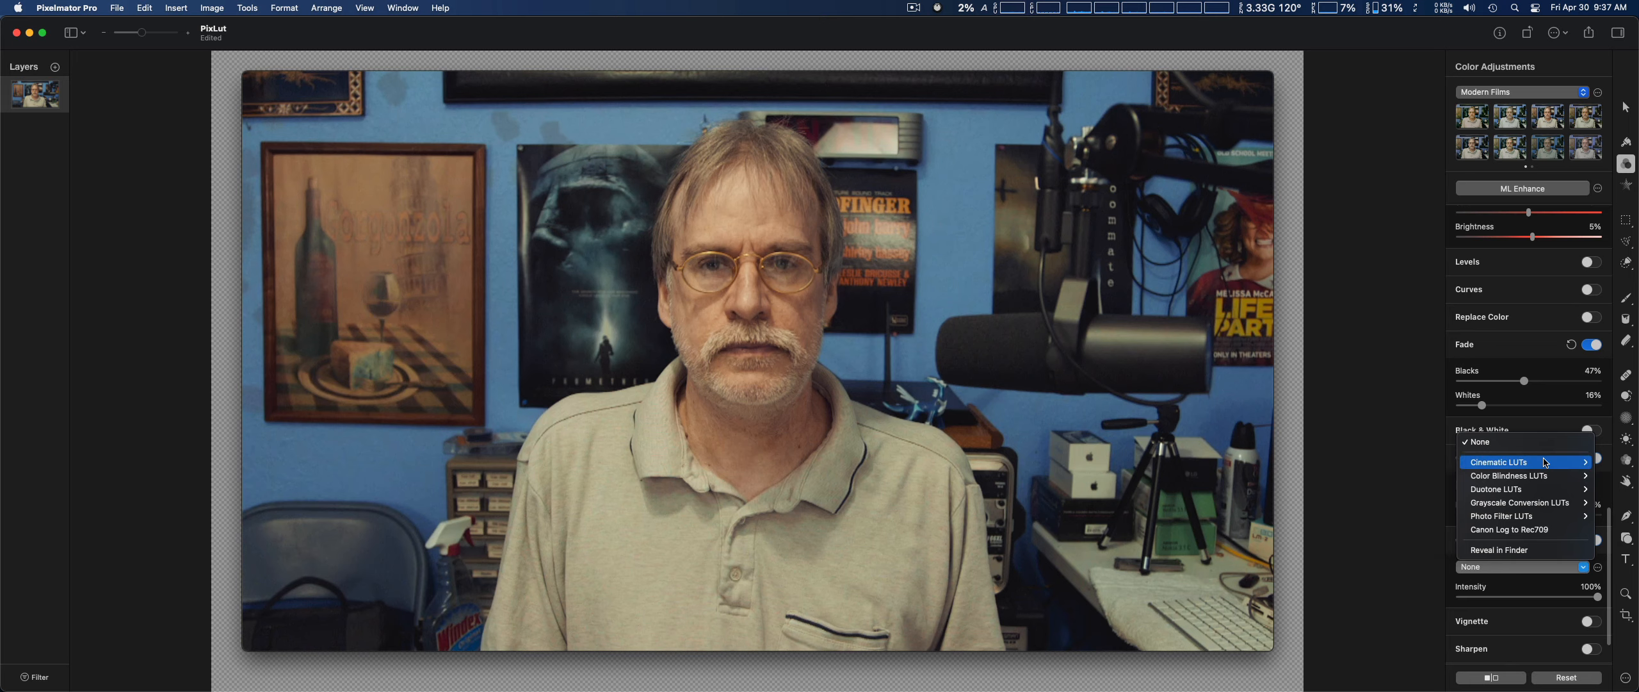
mouse_move(1525, 462)
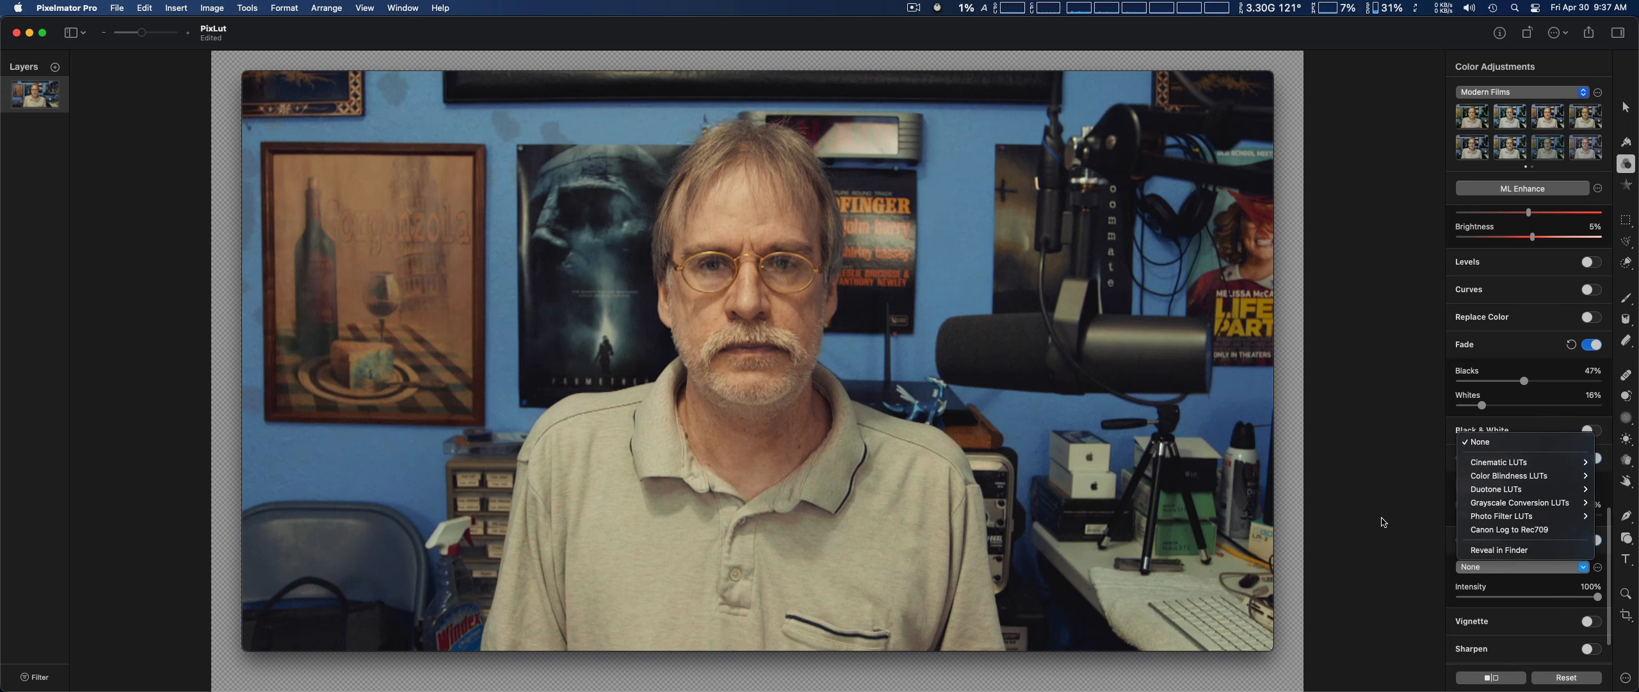
left_click(1384, 522)
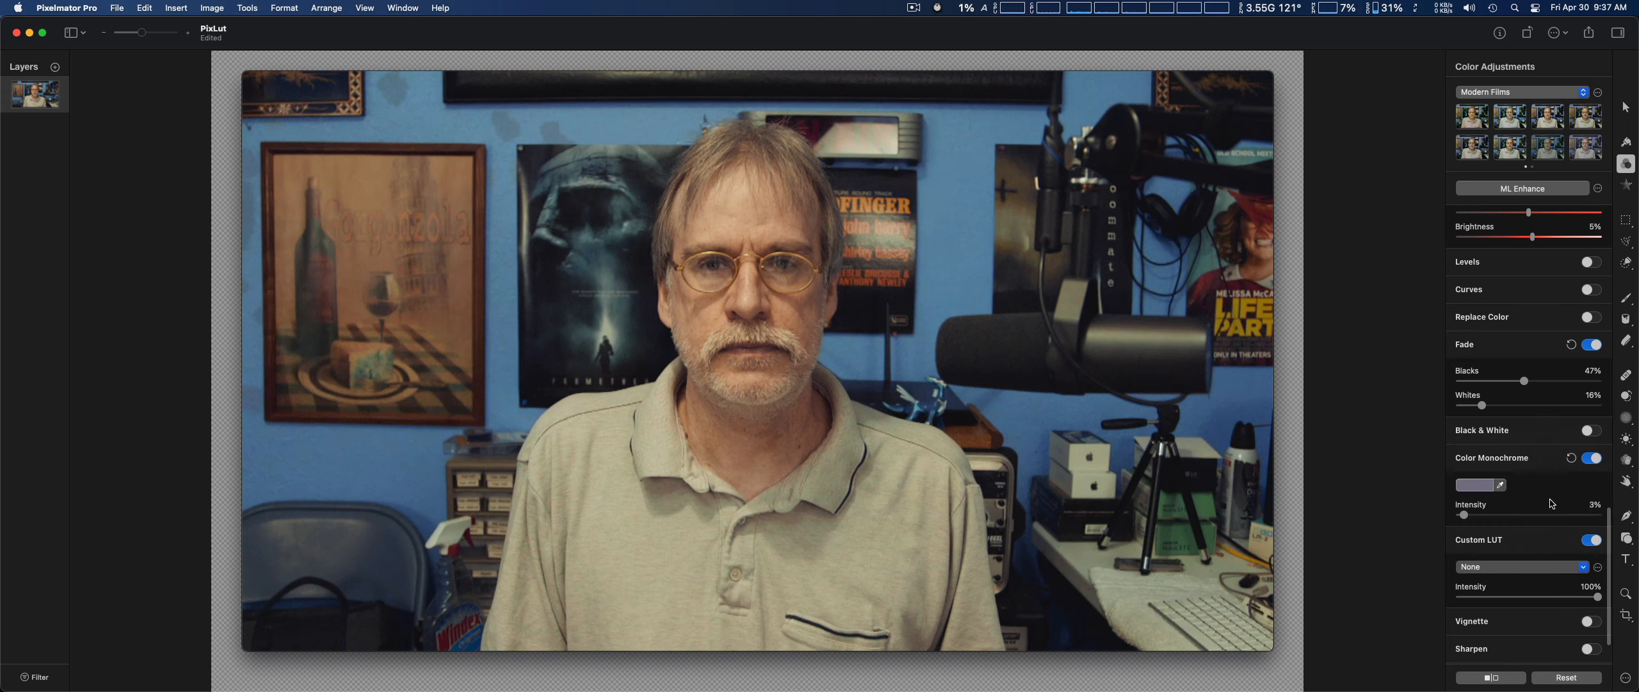
- Examine the Custom LUT options among the Color Adjustments format commands, including the Duotone LUTs, without applying any
scroll(1552, 503, "up", 15)
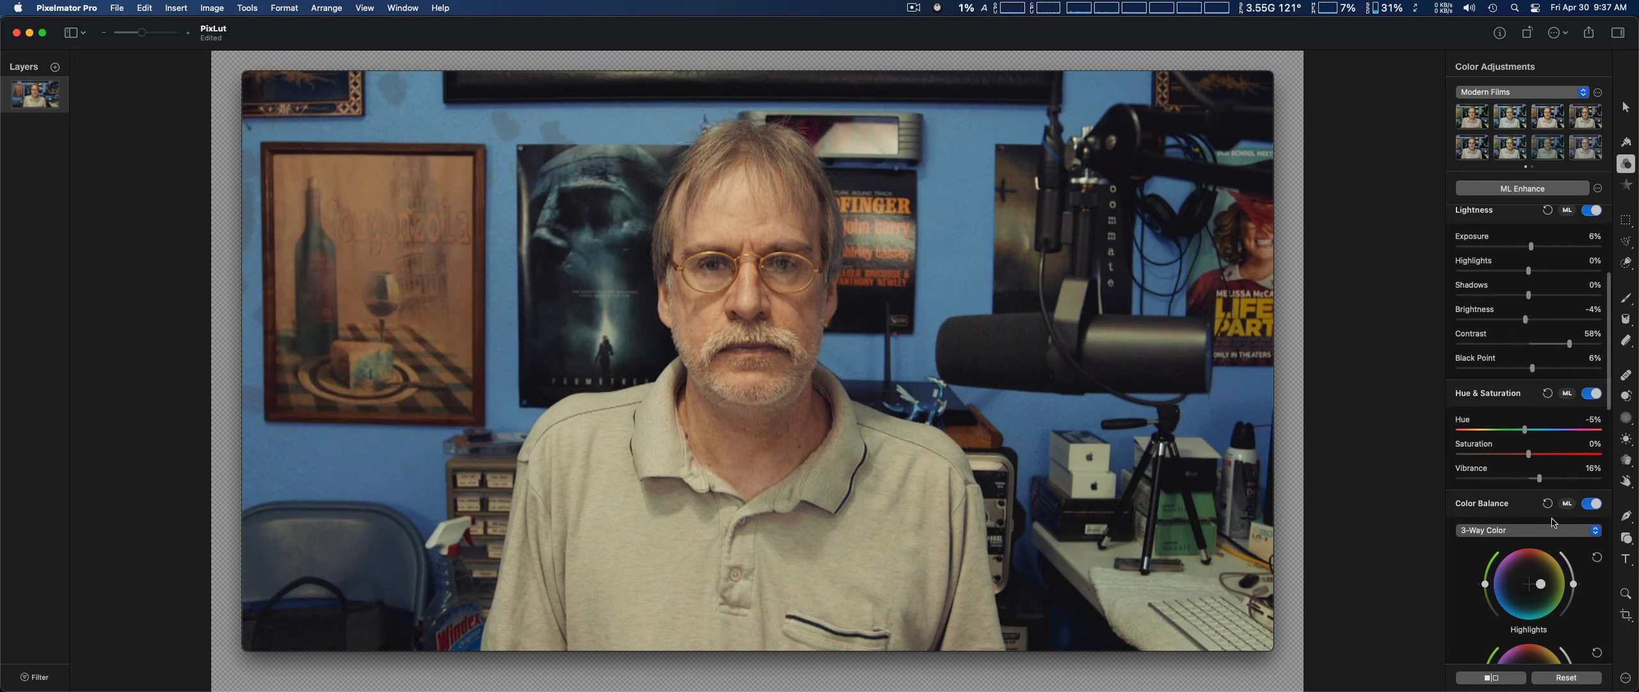
scroll(1553, 522, "up", 5)
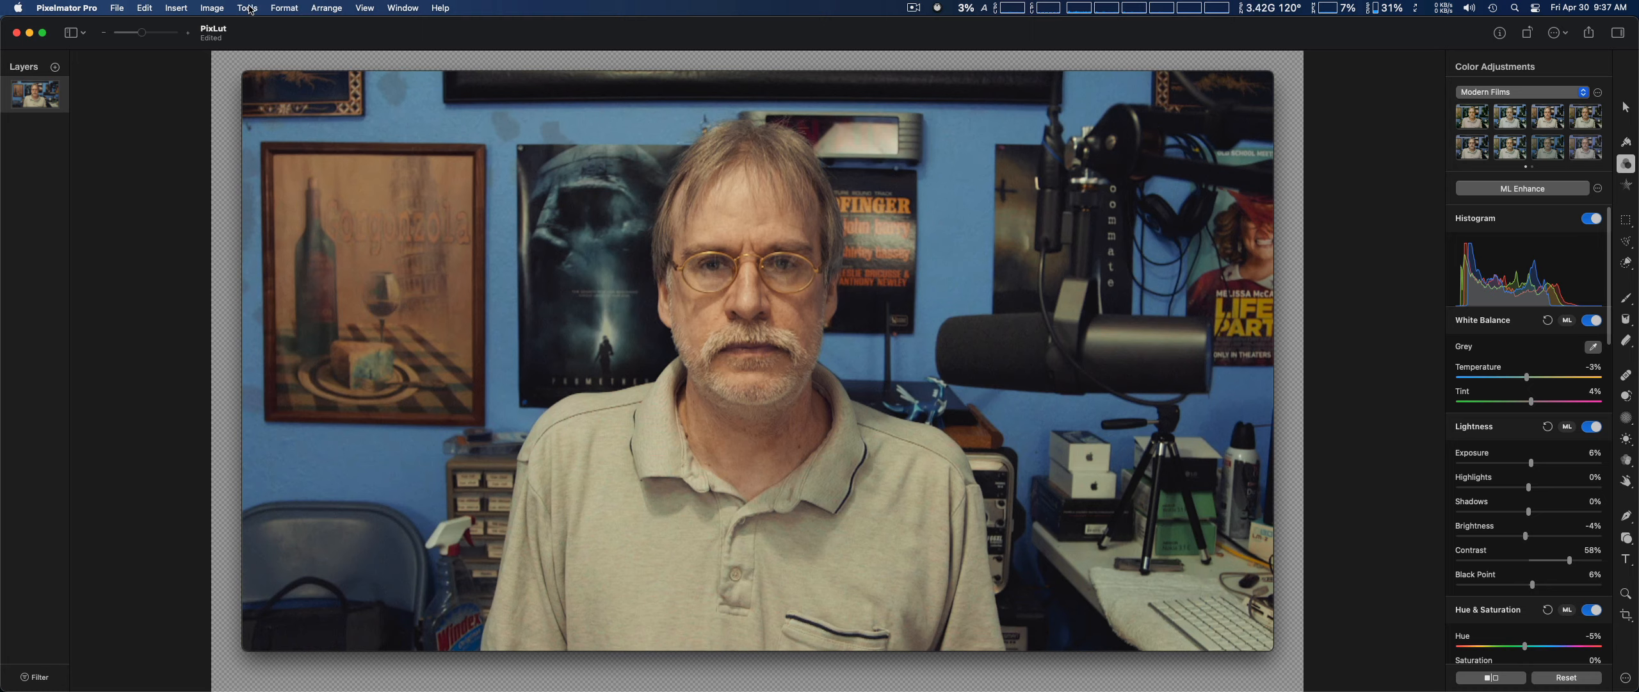
left_click(290, 9)
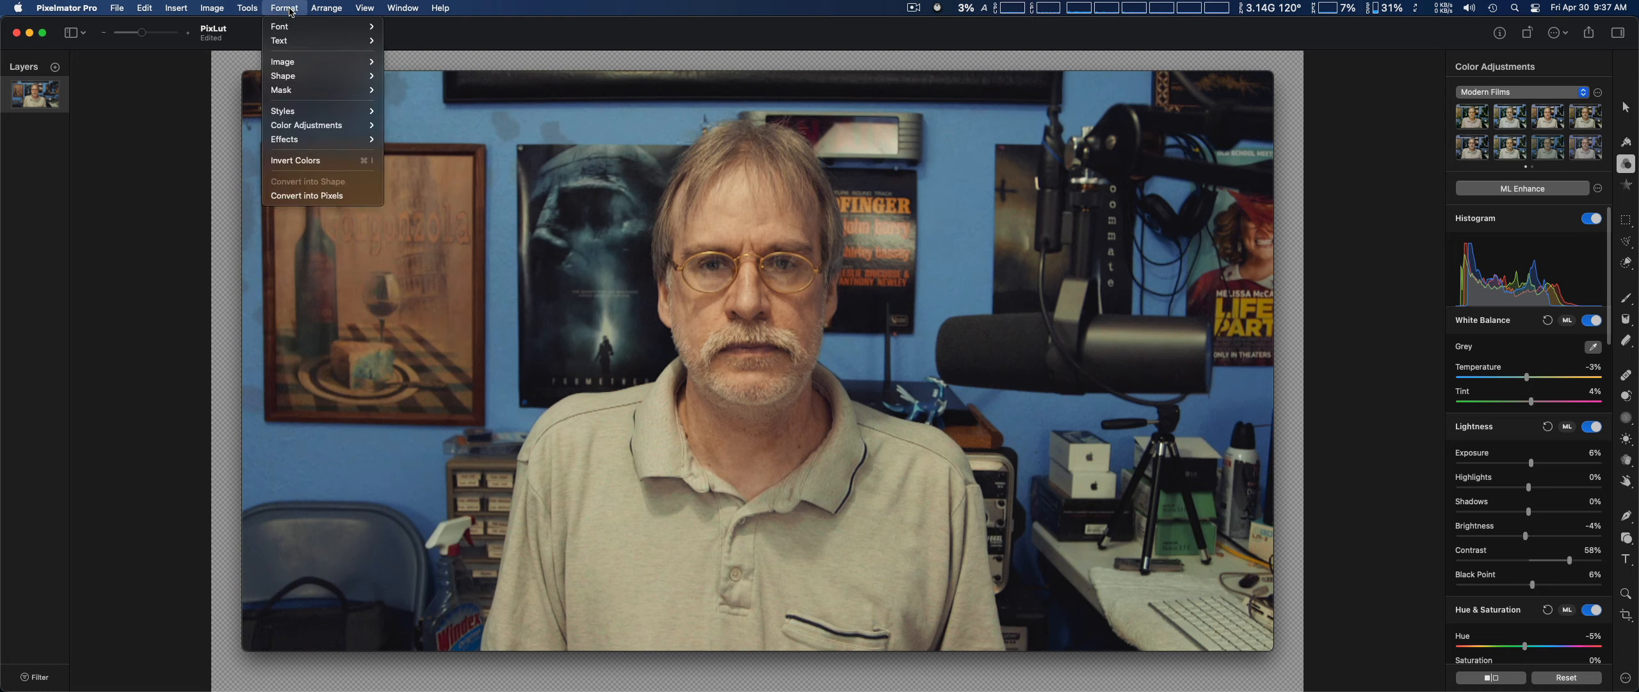
mouse_move(311, 126)
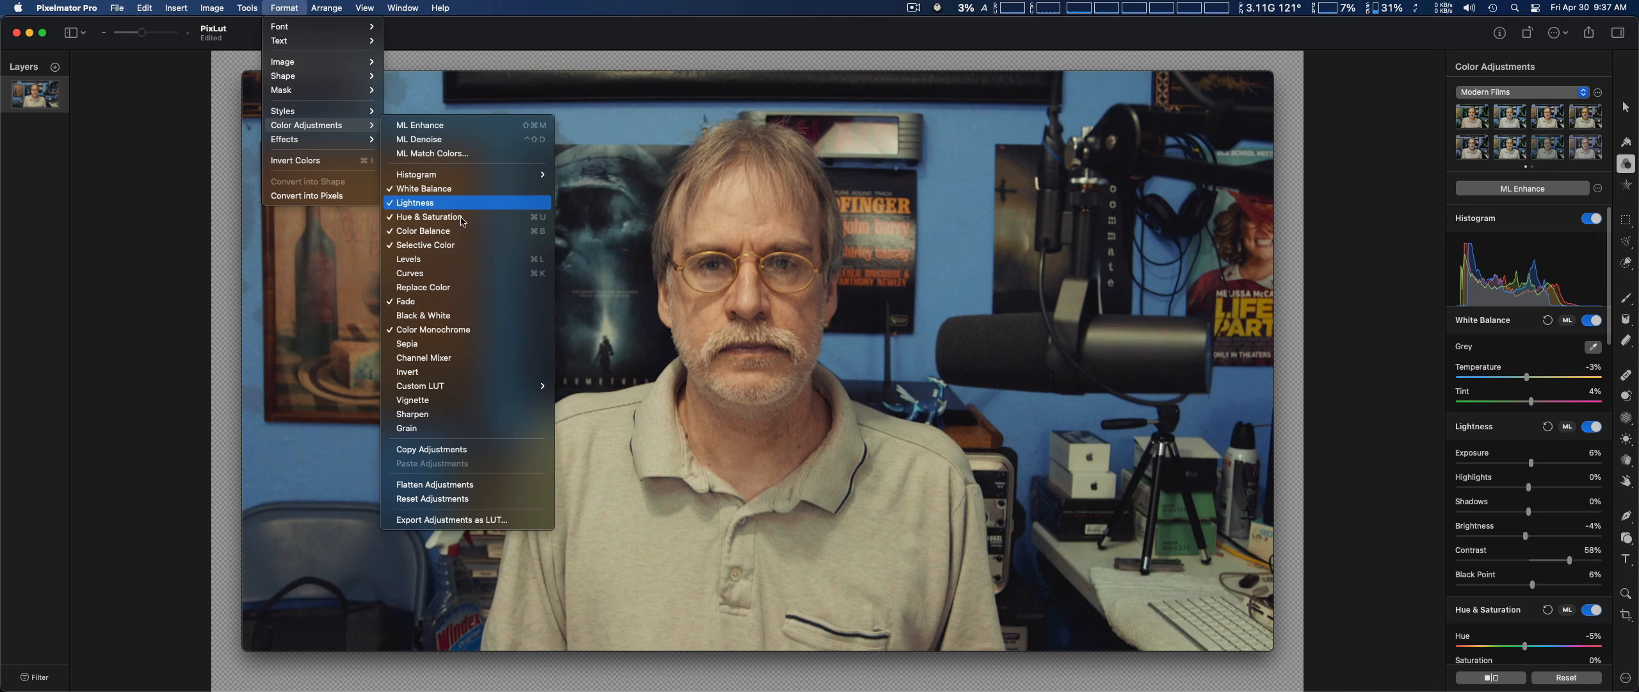
mouse_move(482, 387)
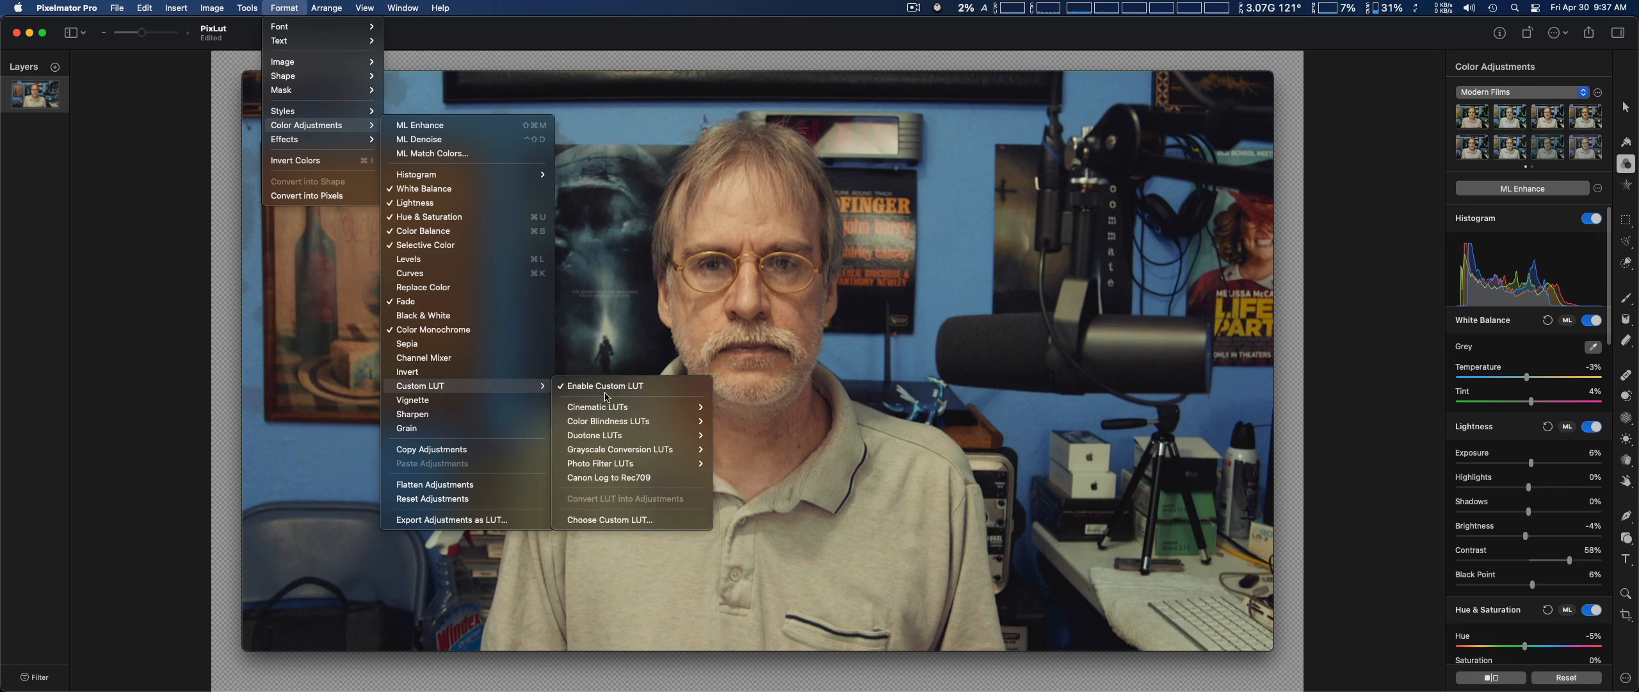
mouse_move(627, 427)
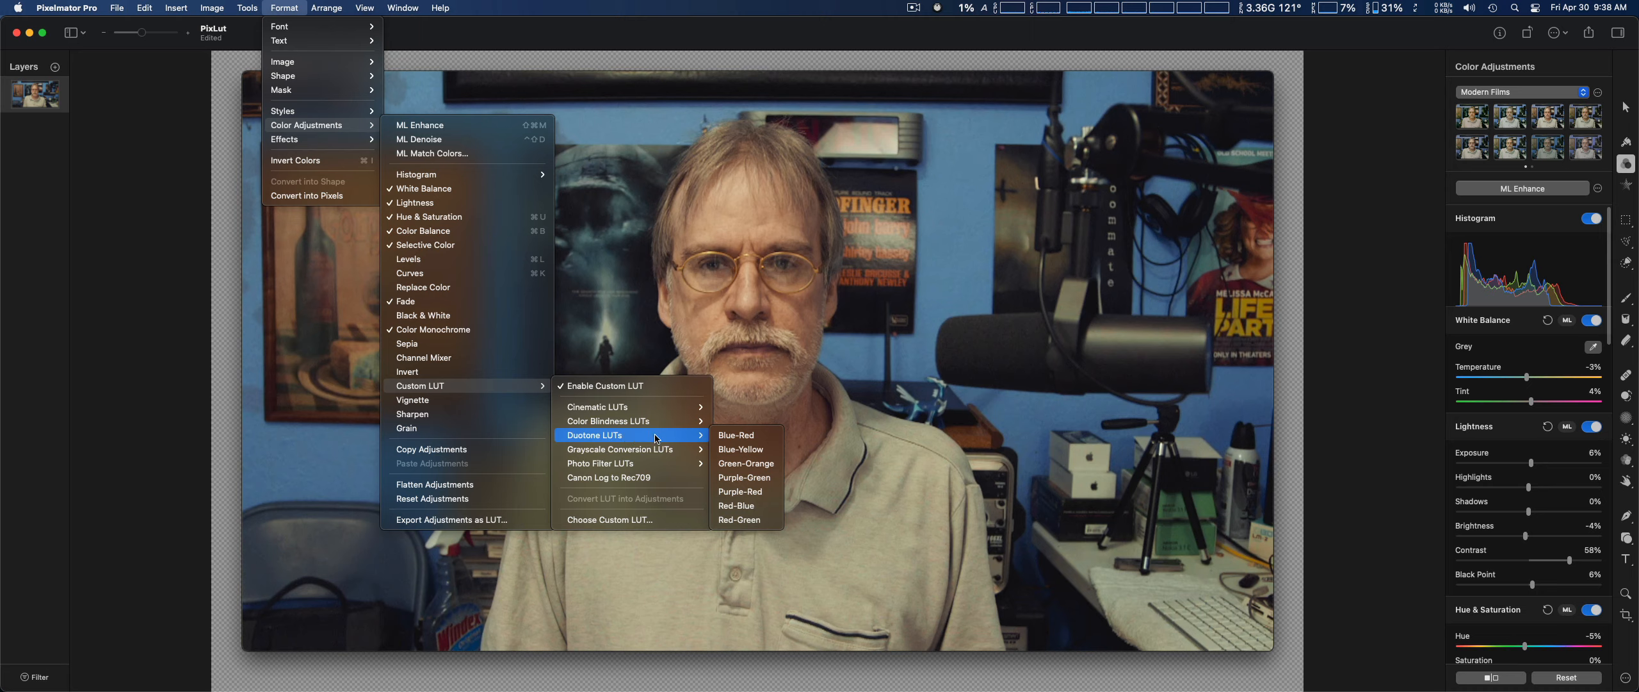
mouse_move(659, 464)
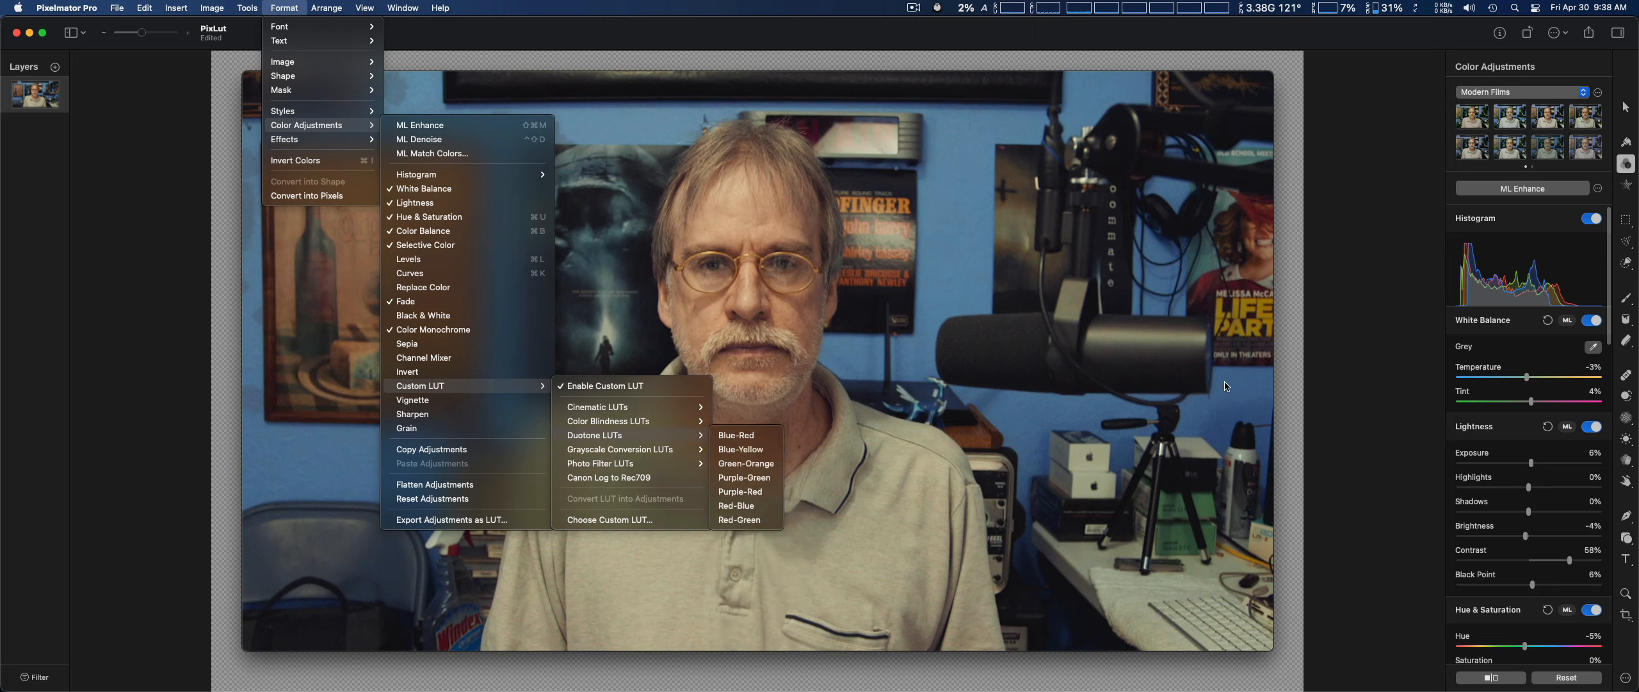
left_click(1364, 397)
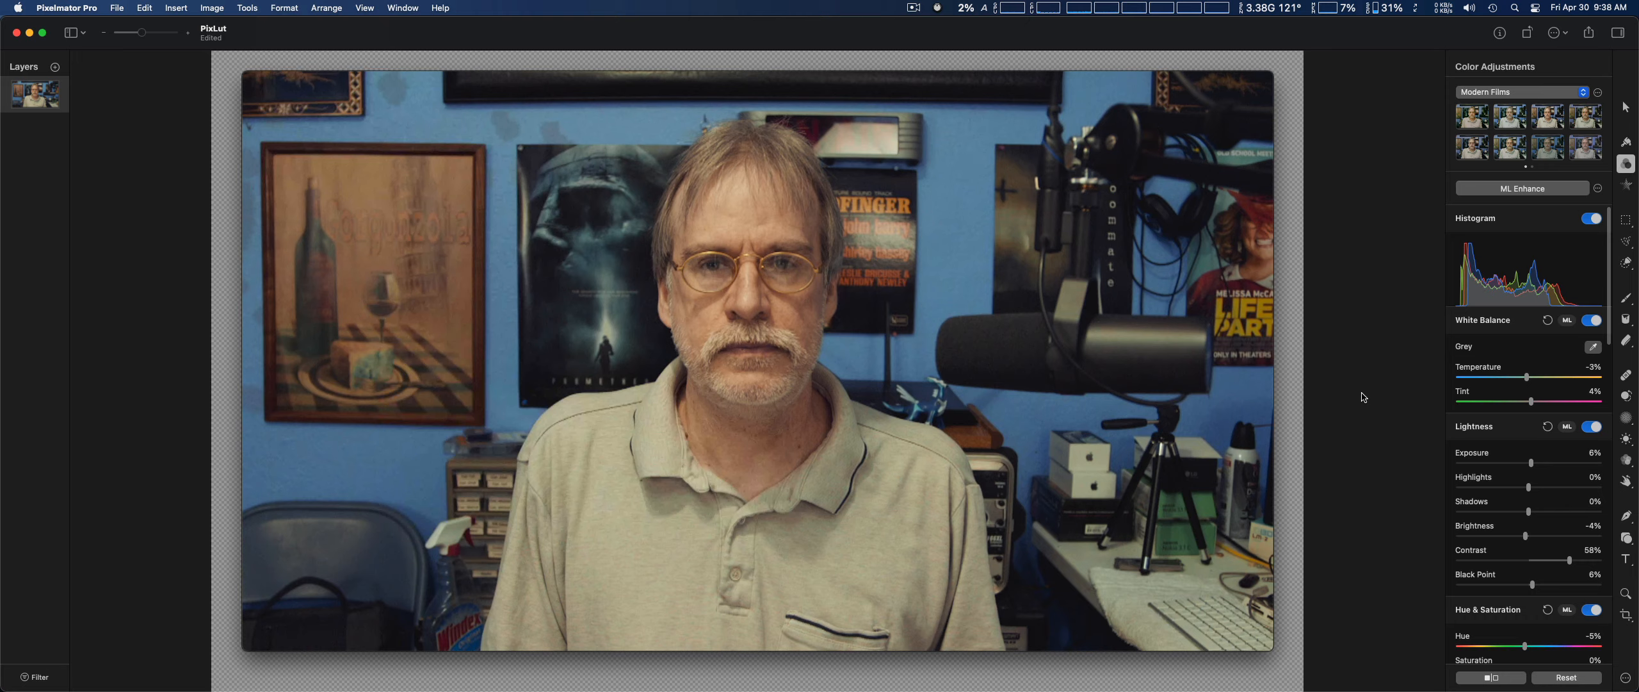